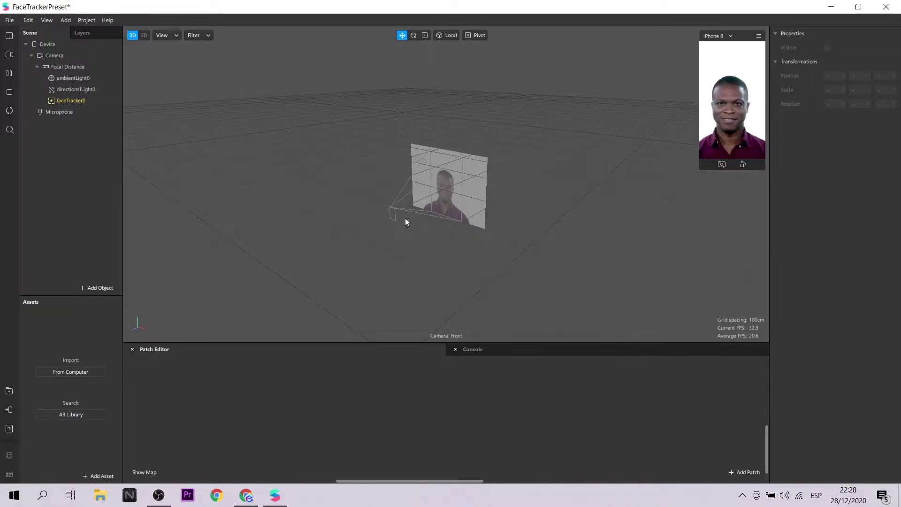
Search the AR Library for "hat" and import the free Top Hat 3D object
left_click(9, 392)
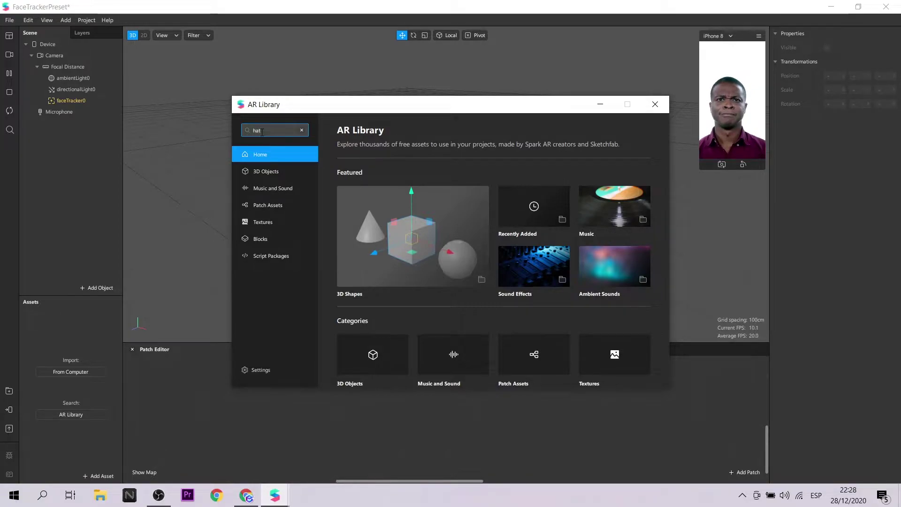
key("Return")
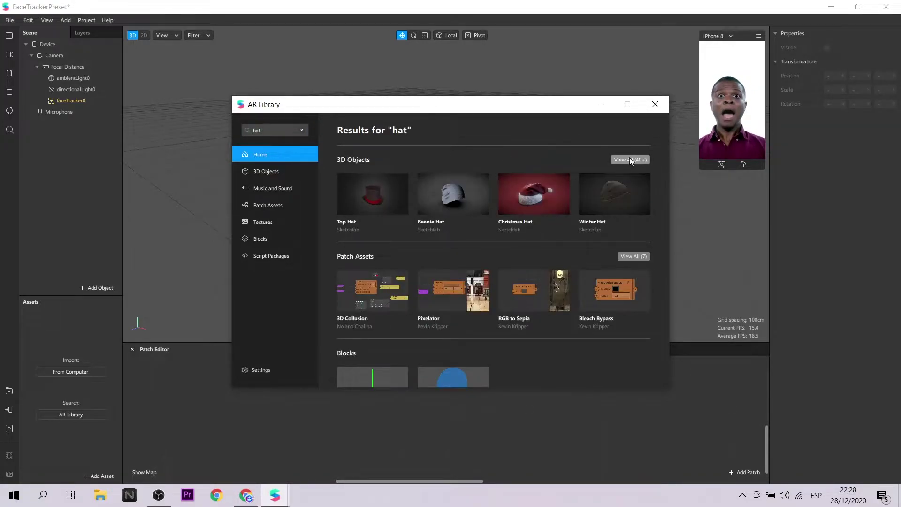
left_click(629, 159)
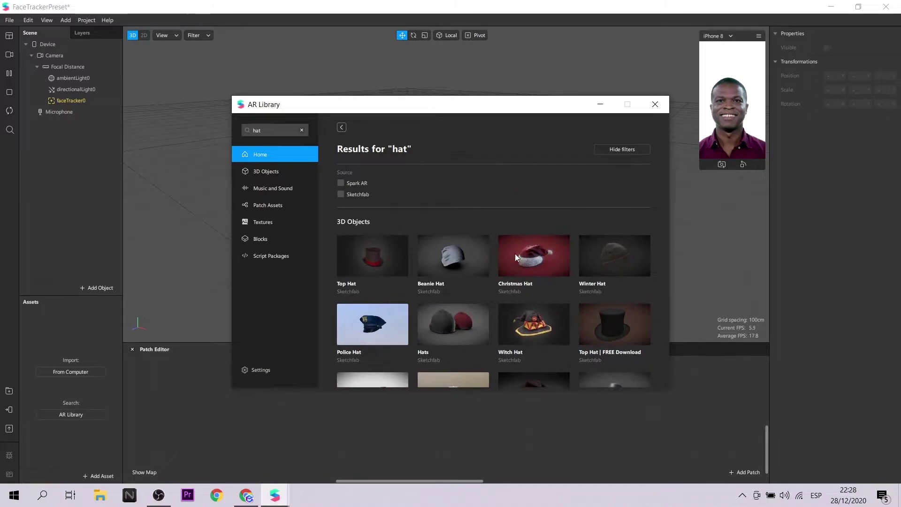
left_click(366, 255)
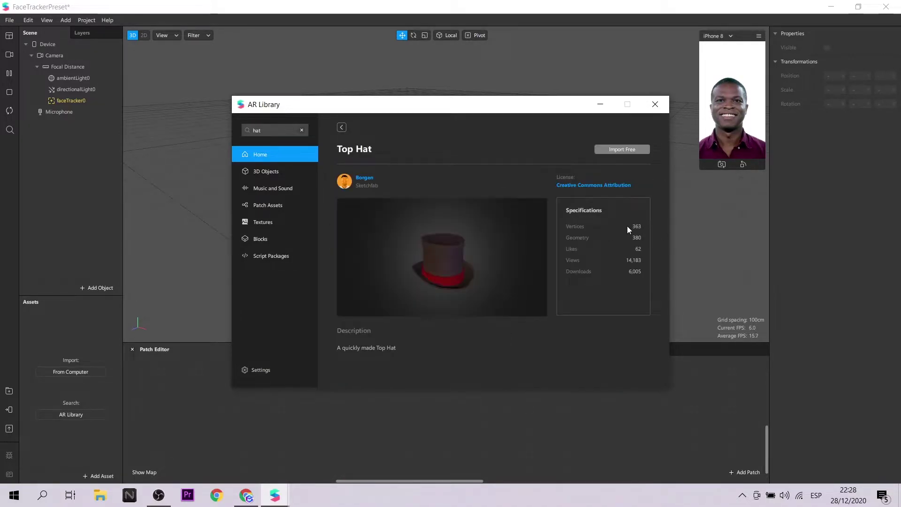
left_click(624, 149)
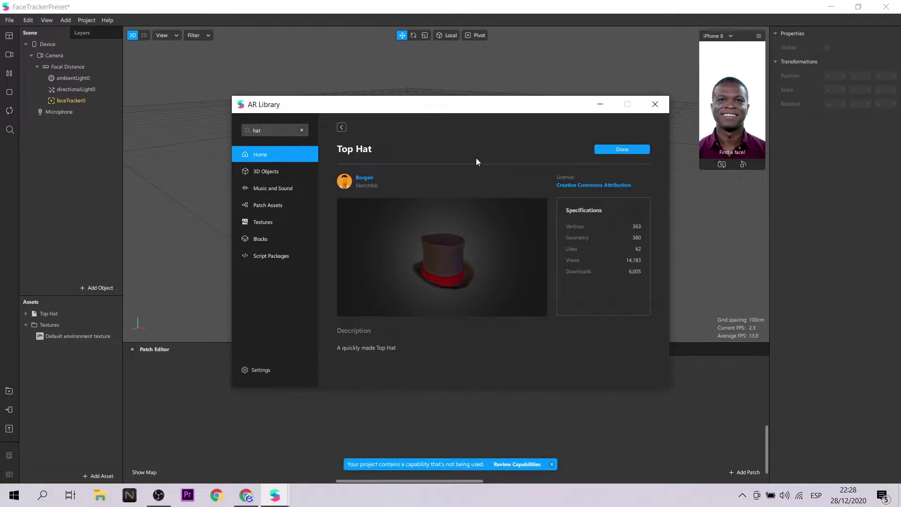
Find the Captain's Hat among the hat results and import it into the project
left_click(342, 128)
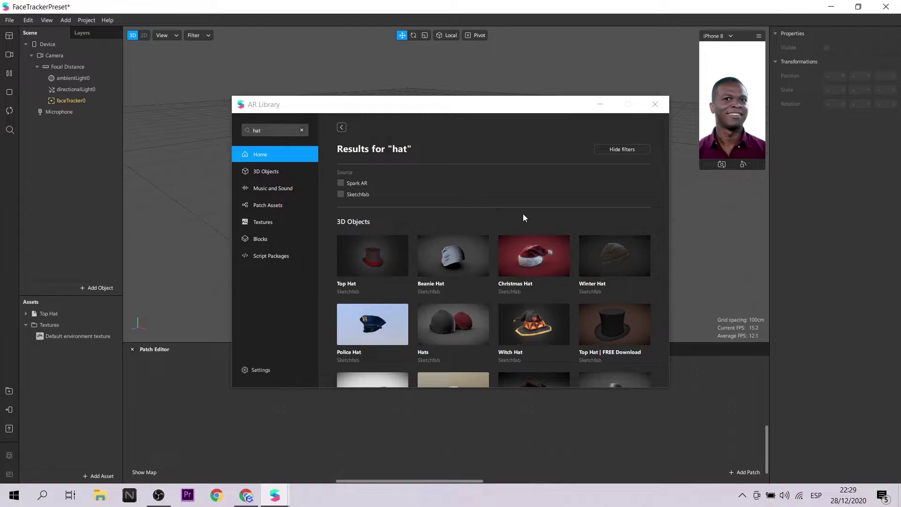
scroll(530, 266, "down", 3)
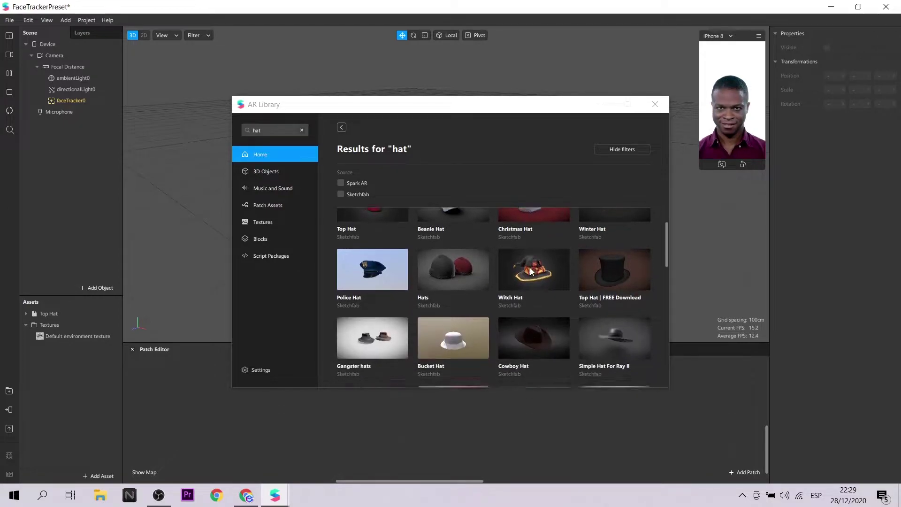
scroll(531, 271, "down", 5)
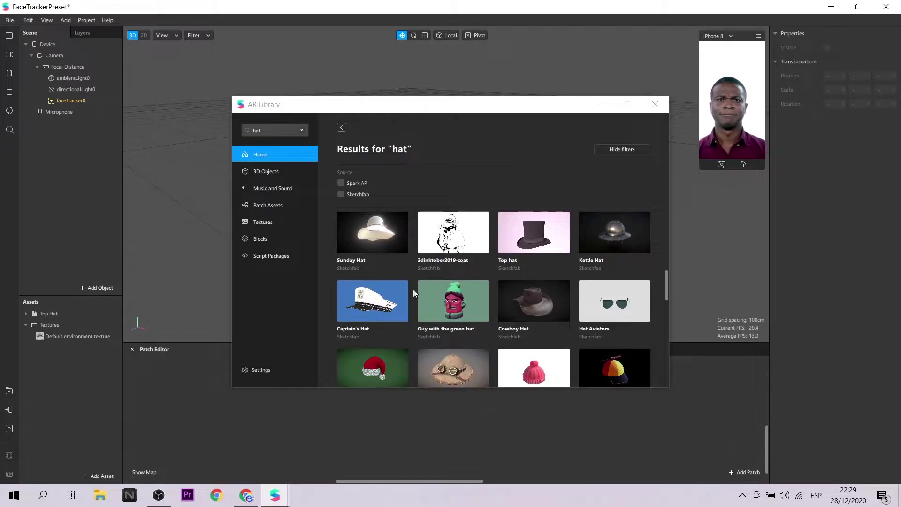
left_click(362, 307)
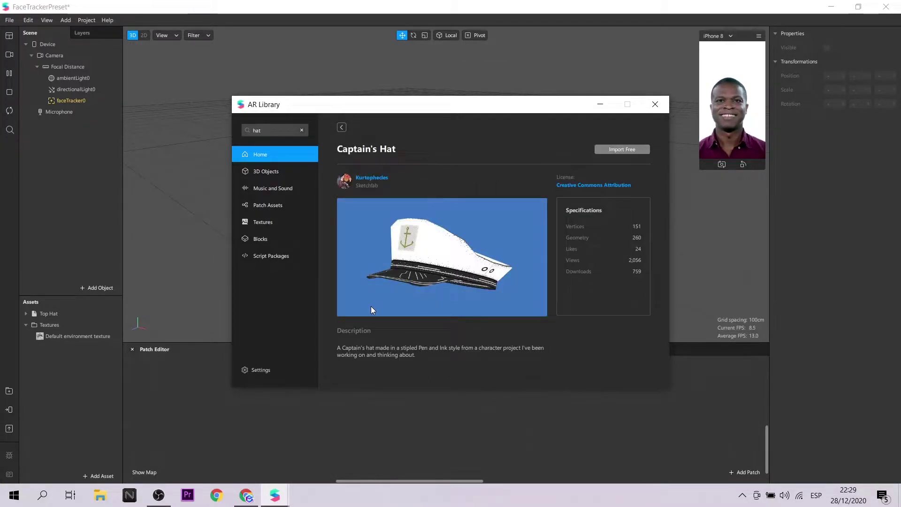
left_click(623, 149)
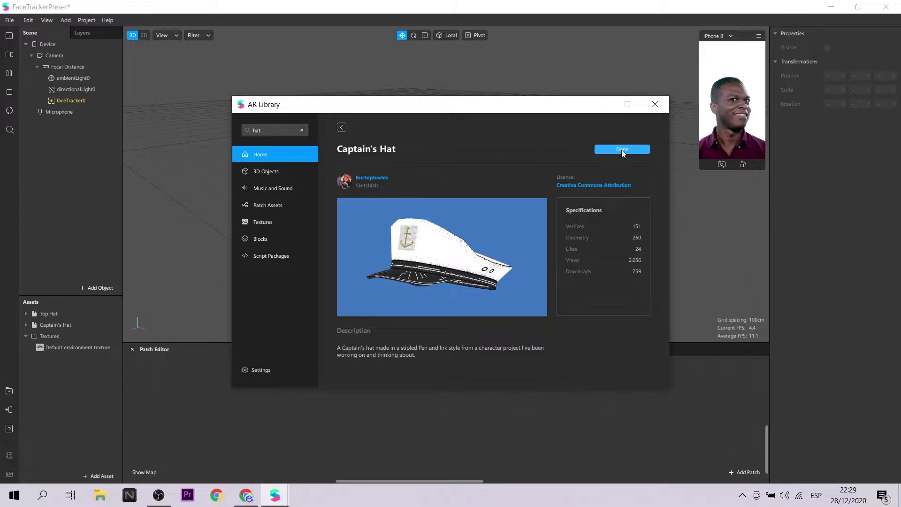
Import the blue Magician's hat from the hat results and close the AR Library
left_click(341, 128)
scroll(524, 277, "down", 5)
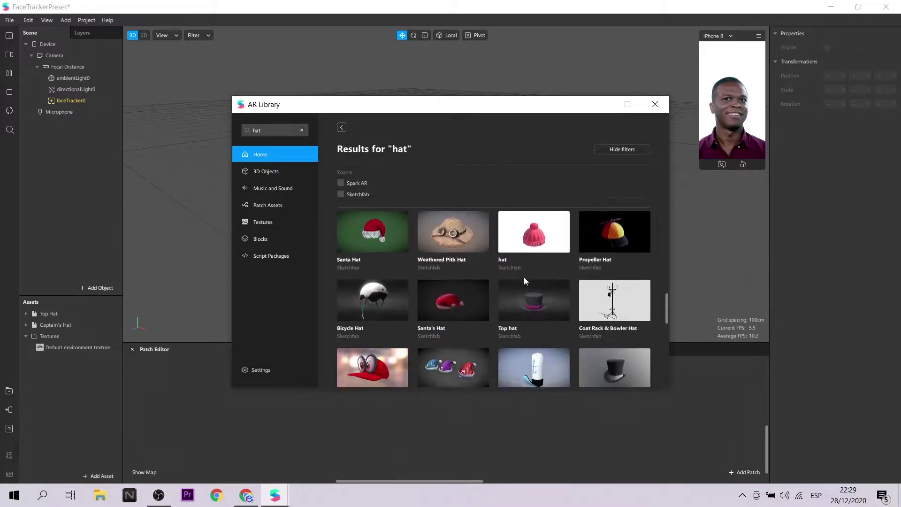
scroll(524, 276, "down", 10)
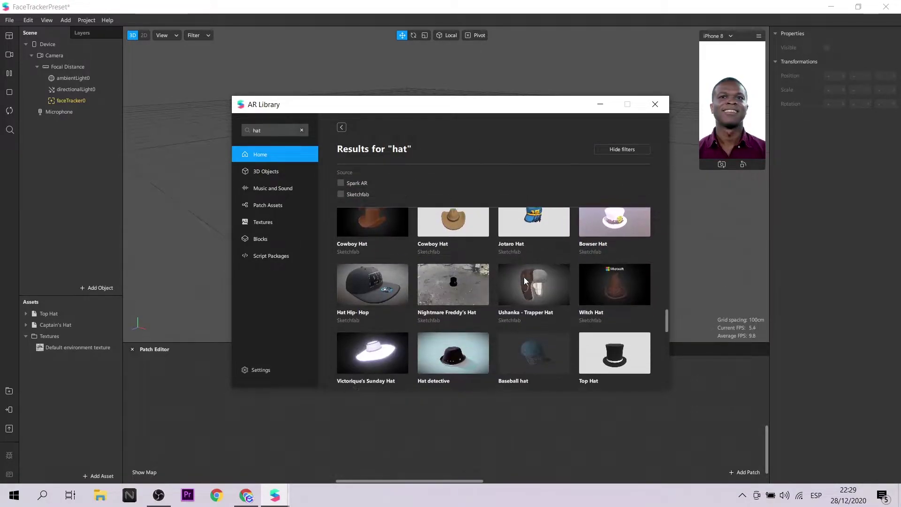
scroll(524, 277, "down", 3)
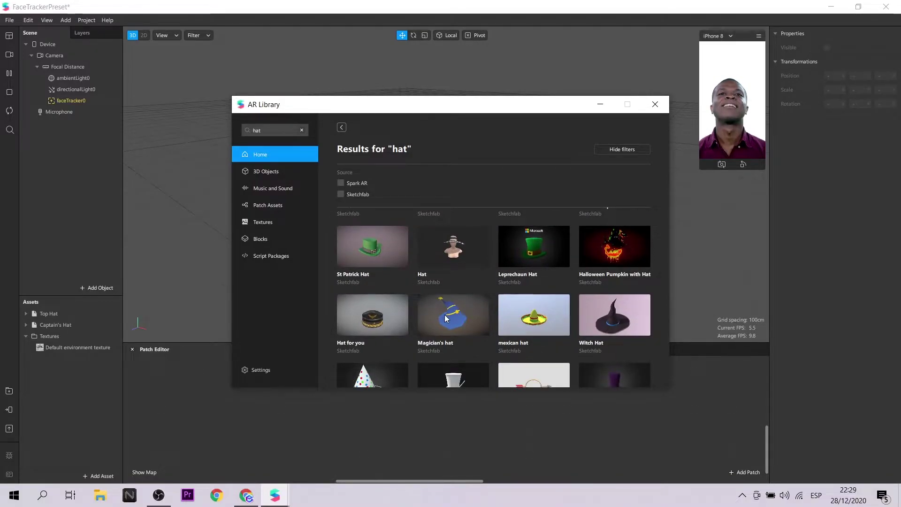
left_click(444, 315)
left_click(617, 149)
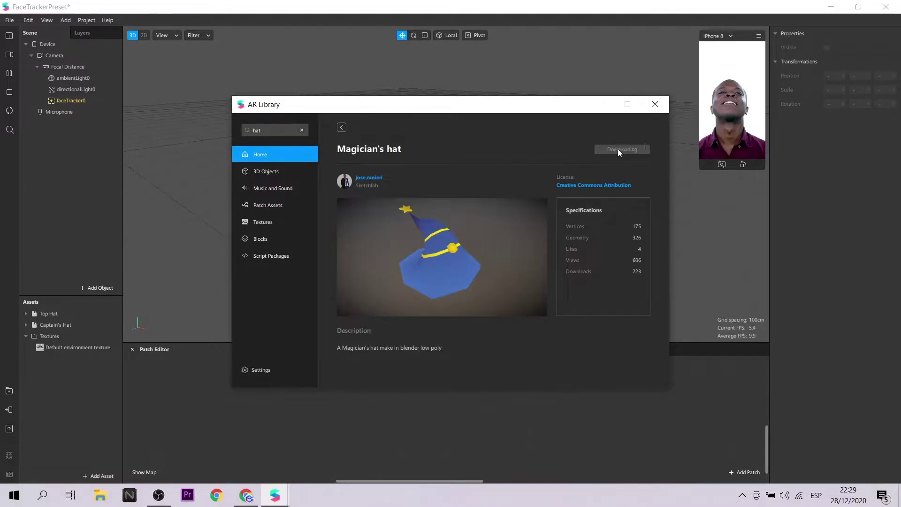
left_click(664, 109)
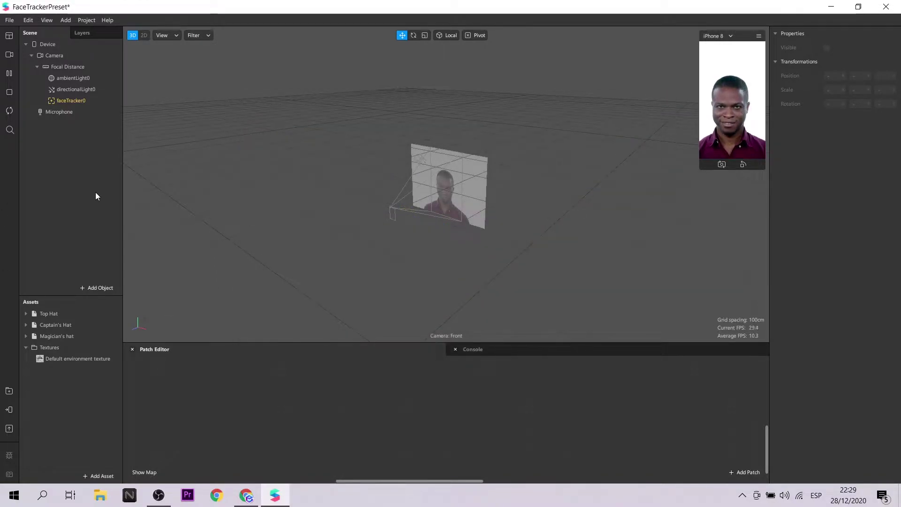
Import the Head Occluder block from the AR Library's Blocks category and close the library
left_click(9, 392)
left_click(256, 243)
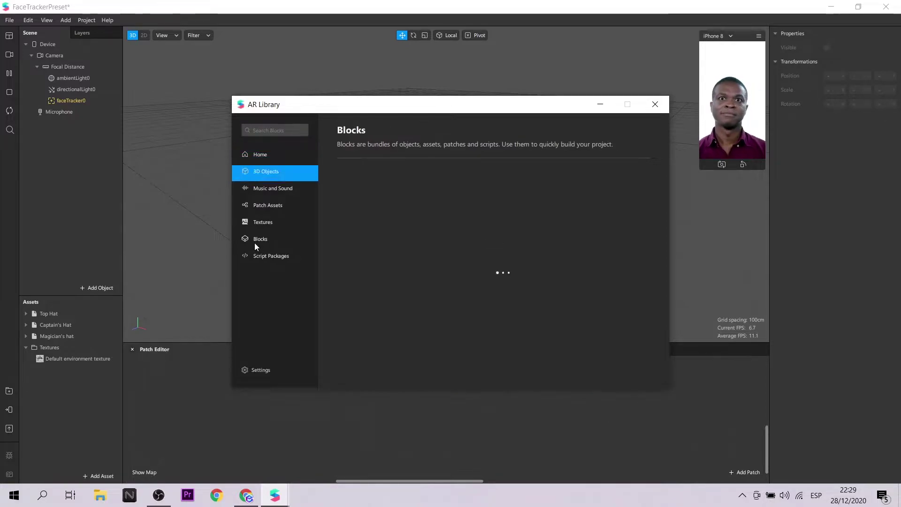
scroll(492, 303, "down", 2)
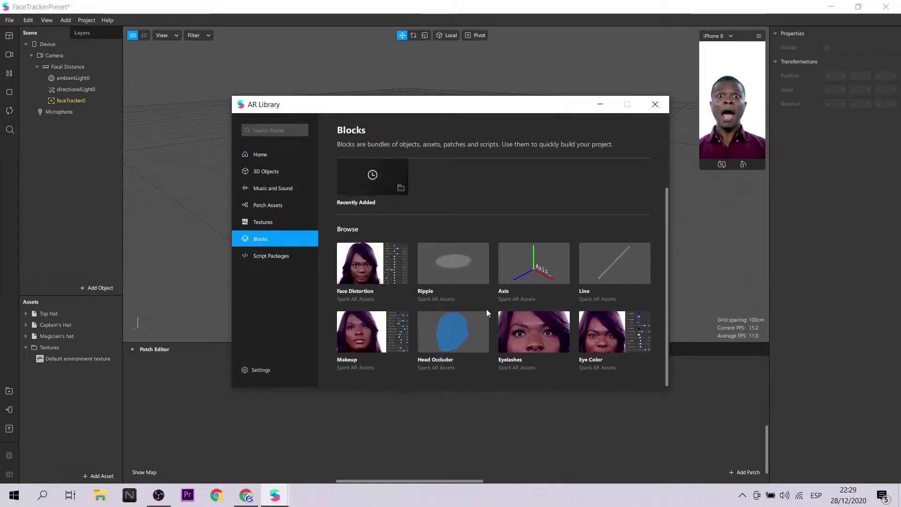
left_click(456, 339)
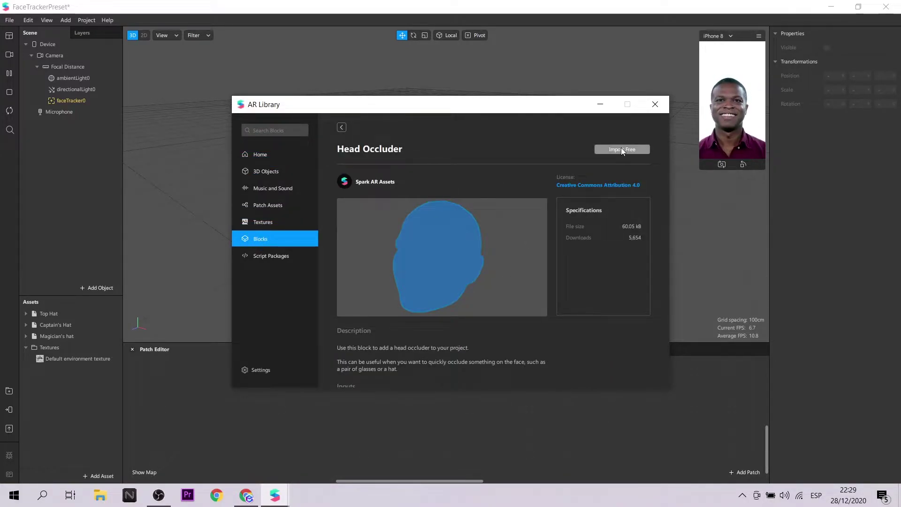
left_click(616, 149)
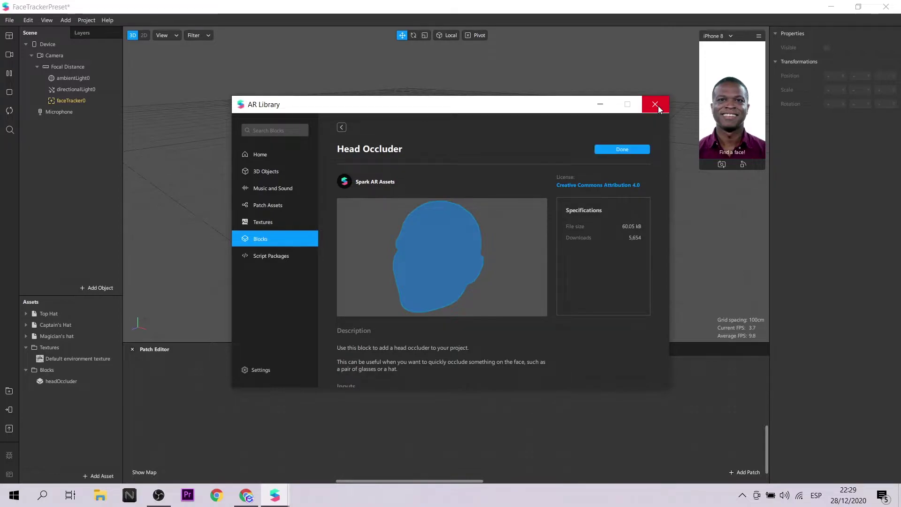
left_click(656, 105)
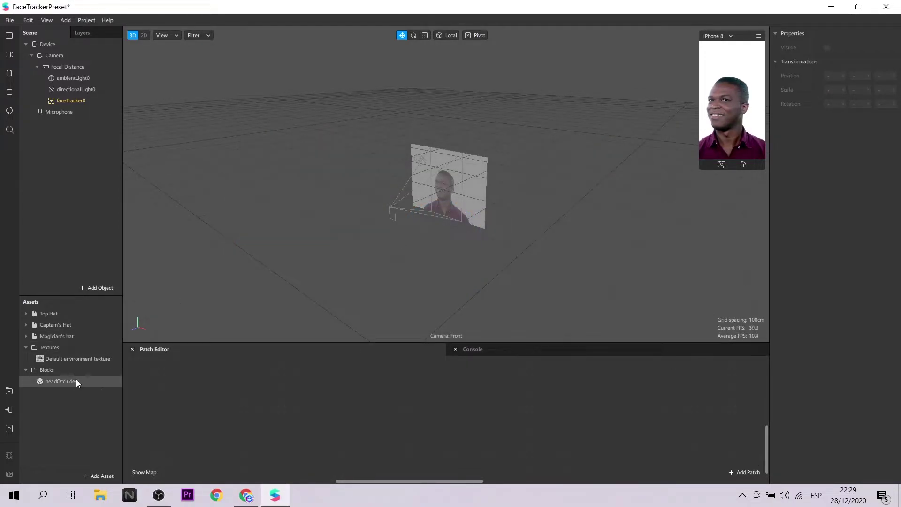
Place the headOccluder block in the scene as a child of faceTracker0
left_click_drag(77, 380, 100, 338)
left_click_drag(91, 99, 91, 98)
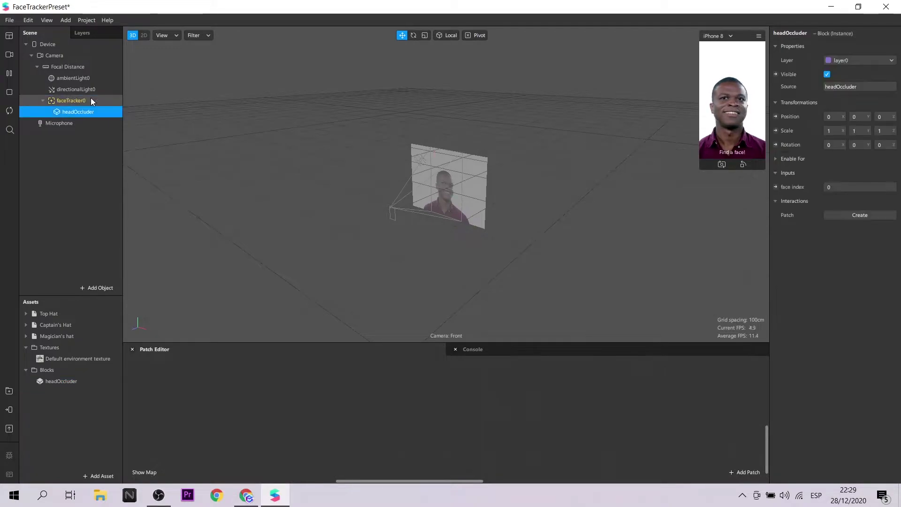
right_click_drag(377, 241, 471, 221)
scroll(493, 226, "up", 5)
right_click_drag(523, 262, 529, 249)
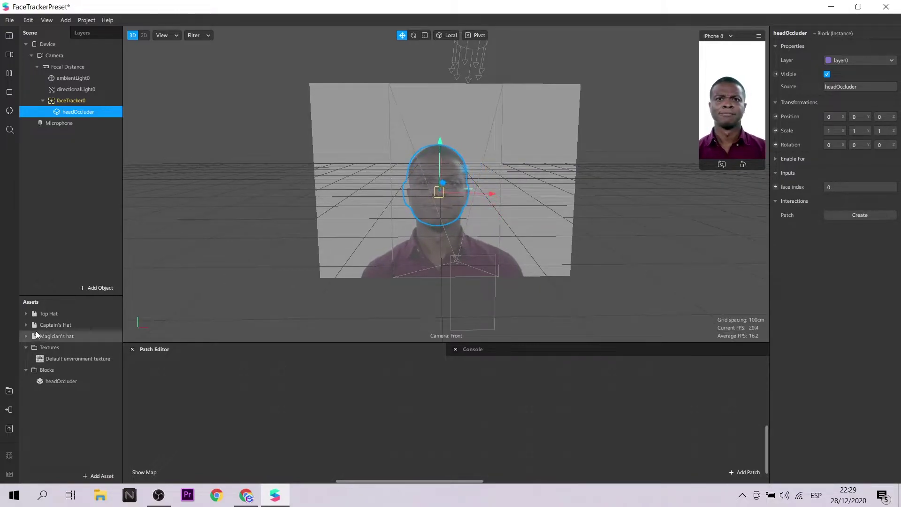
Add the Top Hat asset as a child of faceTracker0 and set its scale to 0.15 on all three axes
left_click_drag(49, 313, 76, 97)
scroll(507, 243, "down", 5)
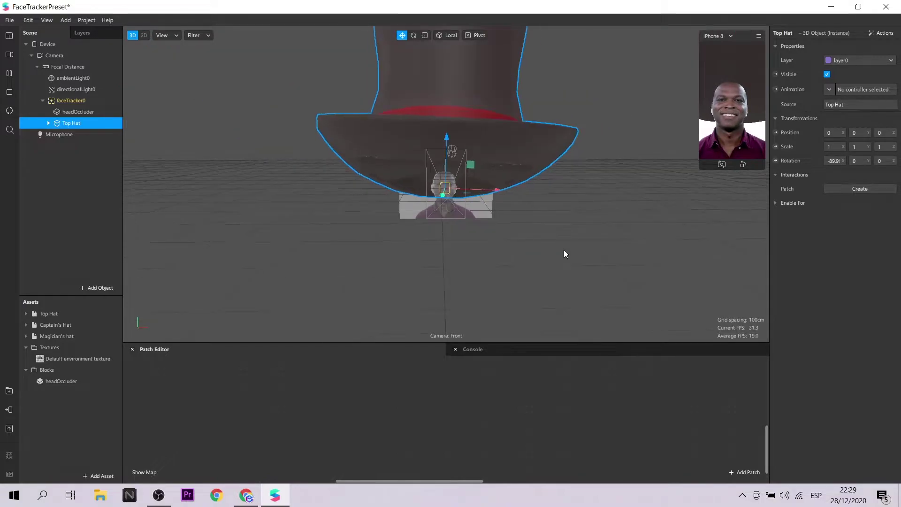
right_click_drag(564, 249, 566, 259)
left_click_drag(836, 147, 808, 145)
type("0.1")
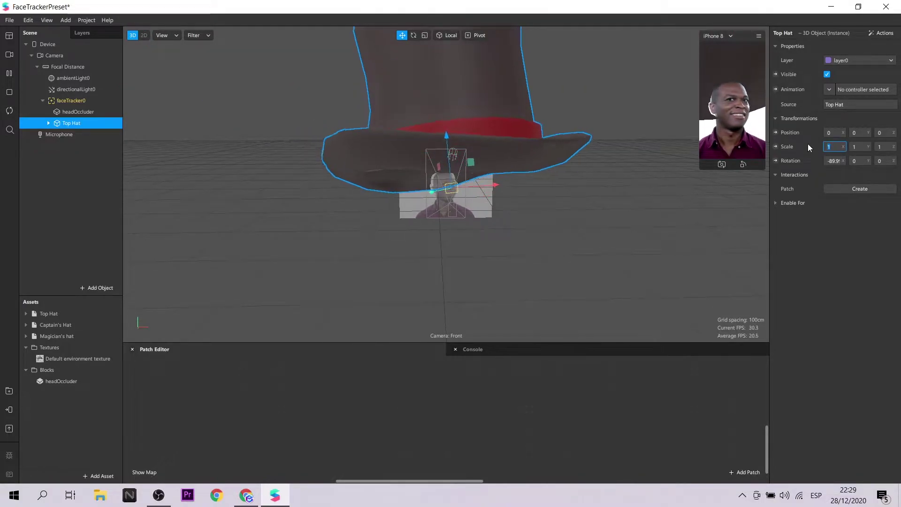
type("5")
key("Return")
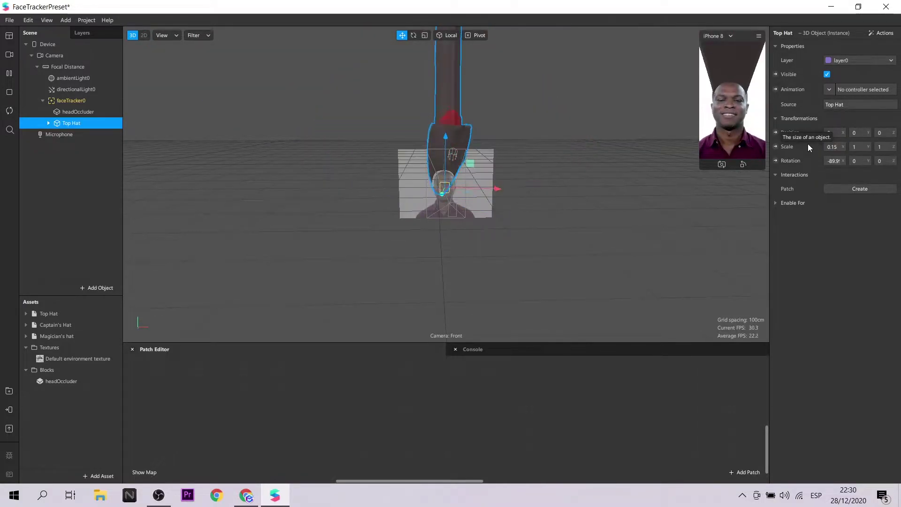
type("0.15")
left_click_drag(862, 147, 811, 136)
type("0.15")
key("Return")
Pause the preview, raise the Top Hat onto the head, and reduce its scale to 0.14 on all three axes
scroll(564, 193, "up", 5)
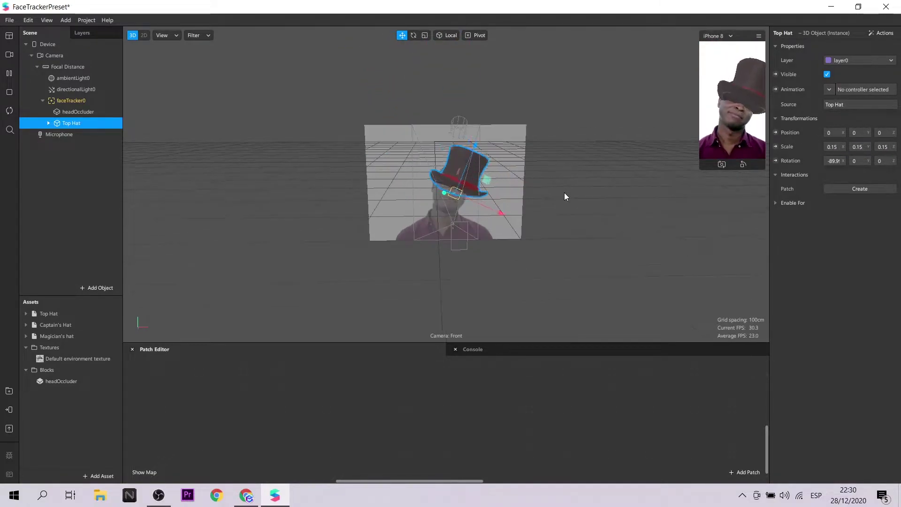
right_click_drag(567, 240, 458, 252)
left_click(8, 75)
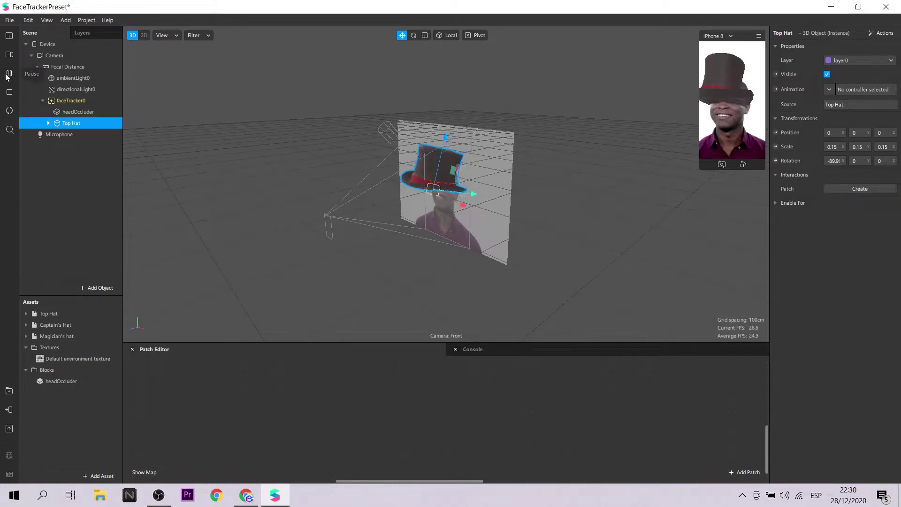
right_click_drag(343, 207, 453, 197)
left_click_drag(440, 141, 442, 126)
scroll(496, 214, "up", 4)
key("ctrl+v")
left_click_drag(888, 147, 863, 146)
key("ctrl+v")
Tilt the Top Hat around its X axis to a rotation of about -81 degrees so it follows the head
right_click_drag(605, 211, 493, 216)
left_click(9, 74)
right_click_drag(310, 226, 412, 240)
left_click(413, 36)
left_click_drag(449, 174, 448, 162)
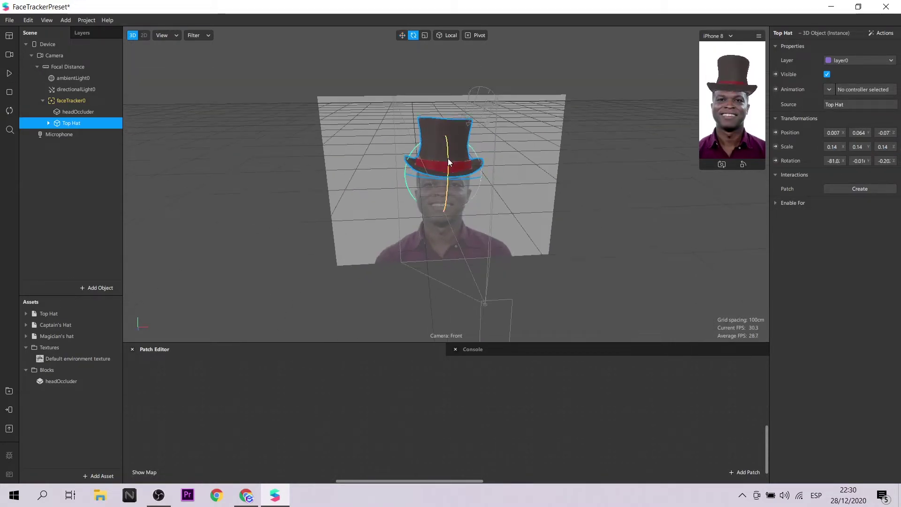
Fine-tune the Top Hat's position to about 0.002, 0.069, -0.10 with the preview playing, and pause it again
left_click(9, 74)
right_click_drag(498, 235, 377, 242)
left_click_drag(499, 173, 513, 177)
right_click_drag(554, 225, 502, 224)
left_click_drag(487, 145, 487, 149)
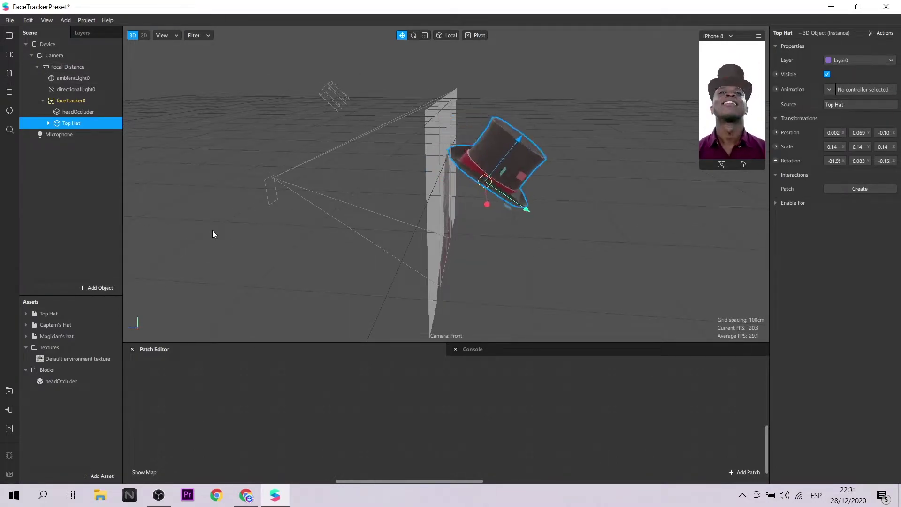
right_click_drag(212, 230, 403, 229)
left_click(9, 73)
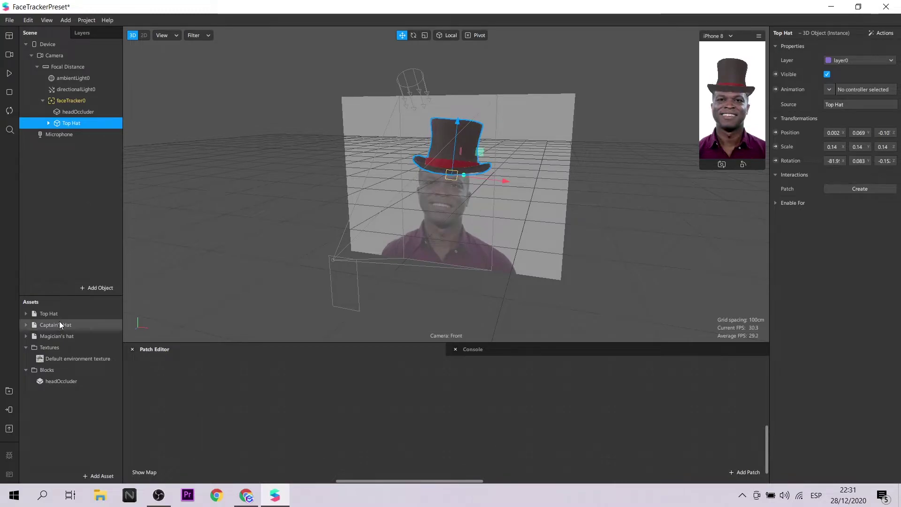
Add the Captain's Hat as a child of faceTracker0 and set its scale to 0.14 on all three axes
left_click(58, 324)
left_click_drag(80, 97, 75, 100)
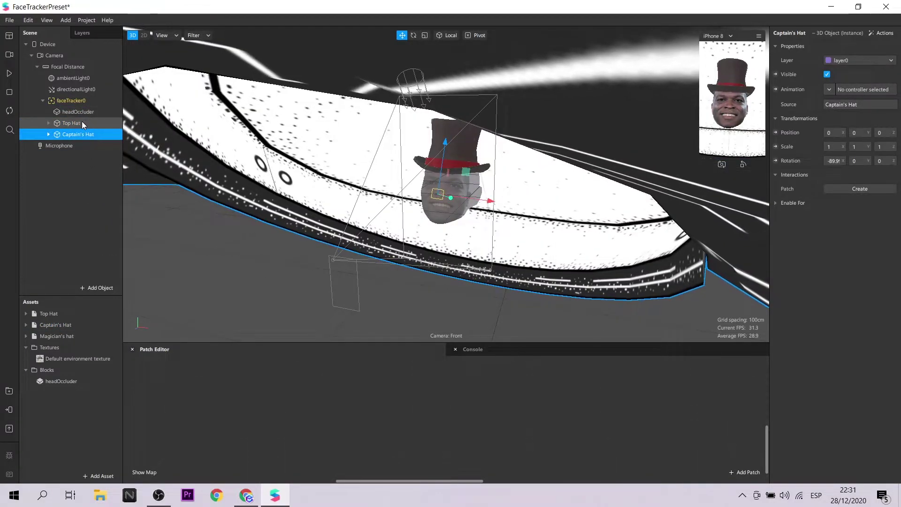
left_click(9, 73)
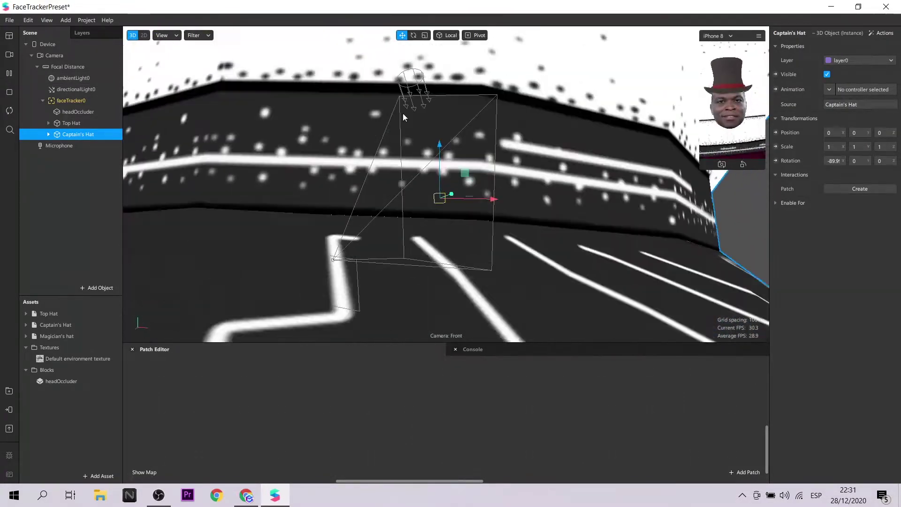
left_click_drag(832, 146, 800, 137)
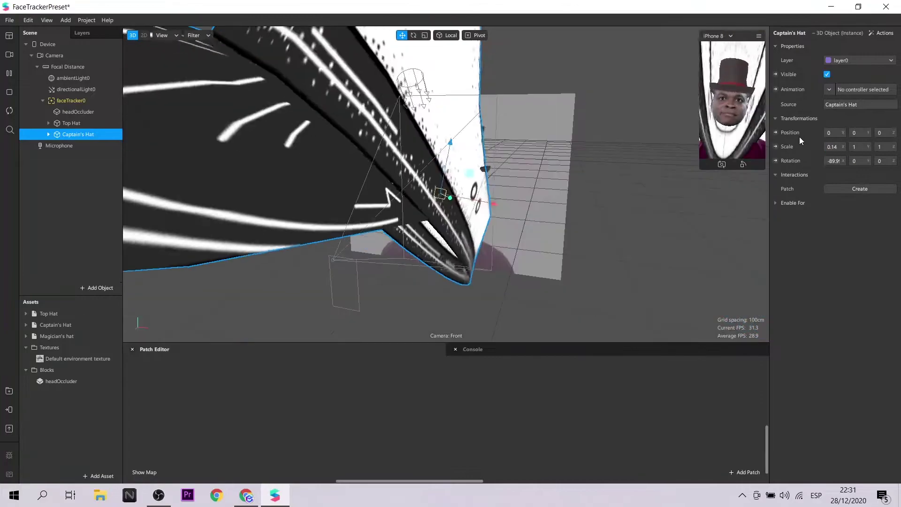
left_click(858, 147)
type("0.14")
key("Tab")
type("0.14")
key("Return")
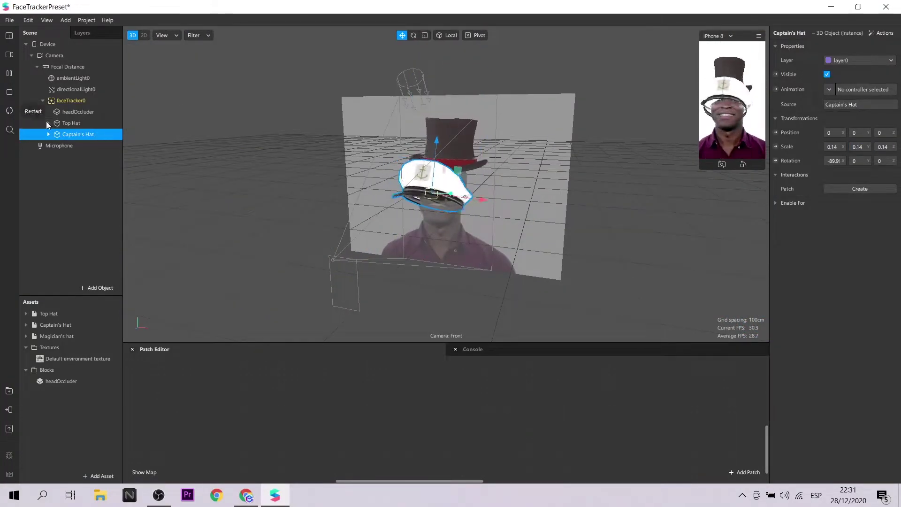
Hide the Top Hat object by turning off its visibility
left_click(71, 122)
left_click(827, 74)
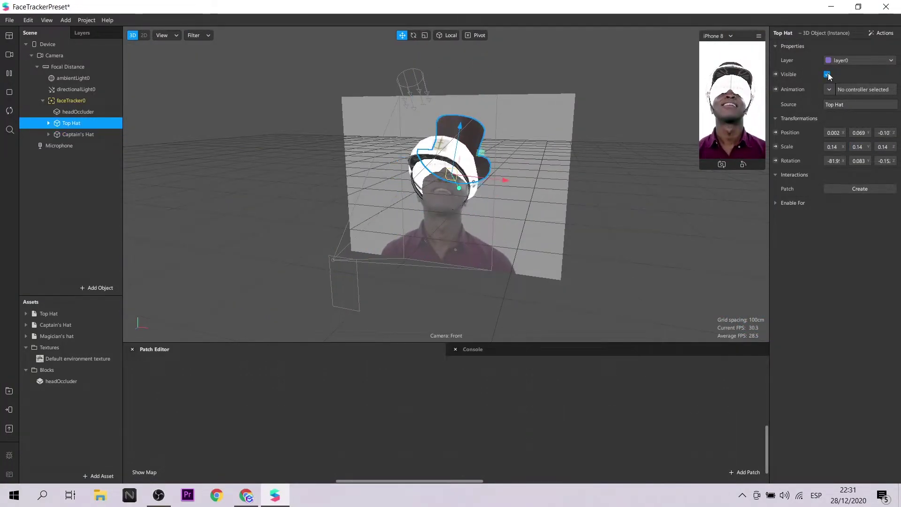
Tilt the Captain's Hat around its X axis to a rotation of about -66 degrees and raise it onto the head
left_click(91, 134)
left_click(9, 74)
left_click(413, 36)
left_click_drag(412, 180, 415, 162)
left_click(402, 35)
left_click_drag(444, 142, 444, 122)
Fine-tune the Captain's Hat's position to about 0.000, 0.116, -0.10, checking the fit while the preview plays and pauses
left_click_drag(578, 159, 488, 160, "alt")
left_click_drag(488, 161, 634, 197, "alt")
left_click(10, 73)
left_click(10, 73)
left_click(8, 73)
left_click(9, 74)
left_click_drag(596, 164, 464, 157, "alt")
left_click_drag(525, 146, 529, 145)
left_click_drag(469, 114, 470, 117)
left_click(10, 75)
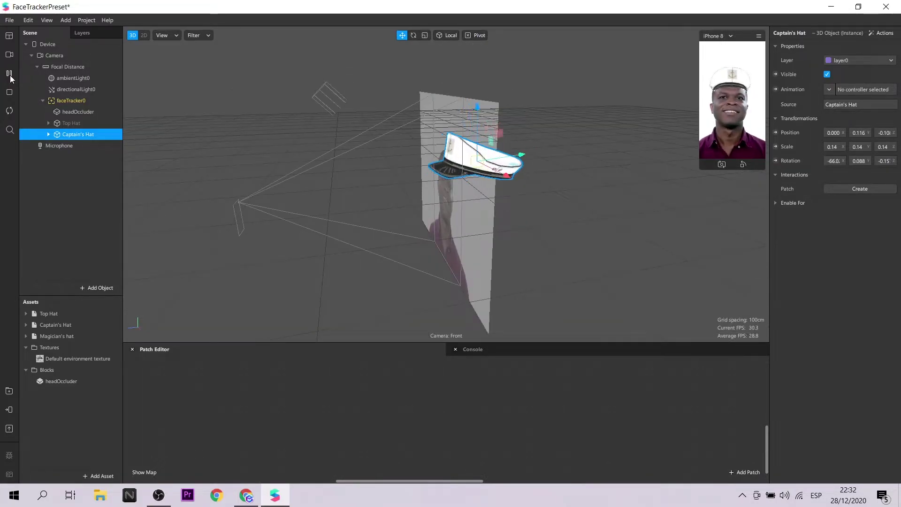
left_click(9, 73)
Add the Magician's hat as a child of faceTracker0 and set its scale to 0.14 on all three axes
left_click(71, 123)
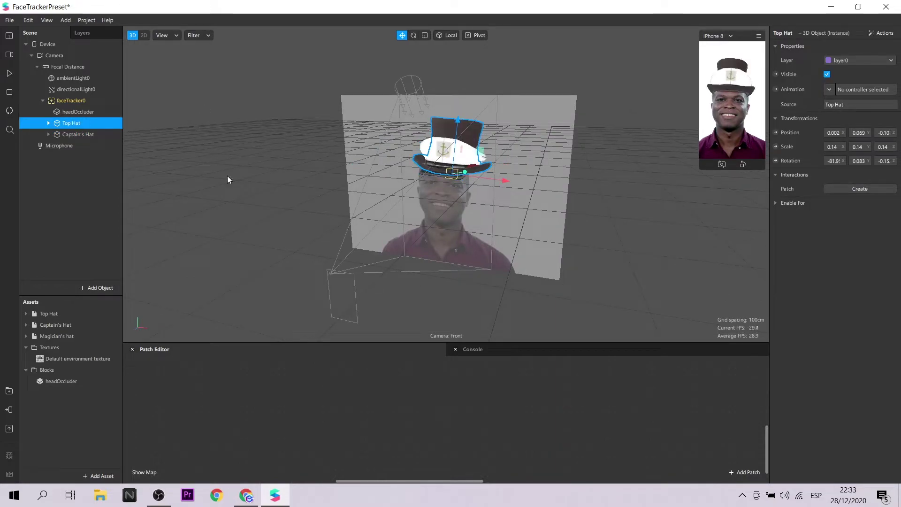
left_click(55, 336)
left_click_drag(54, 337, 86, 96)
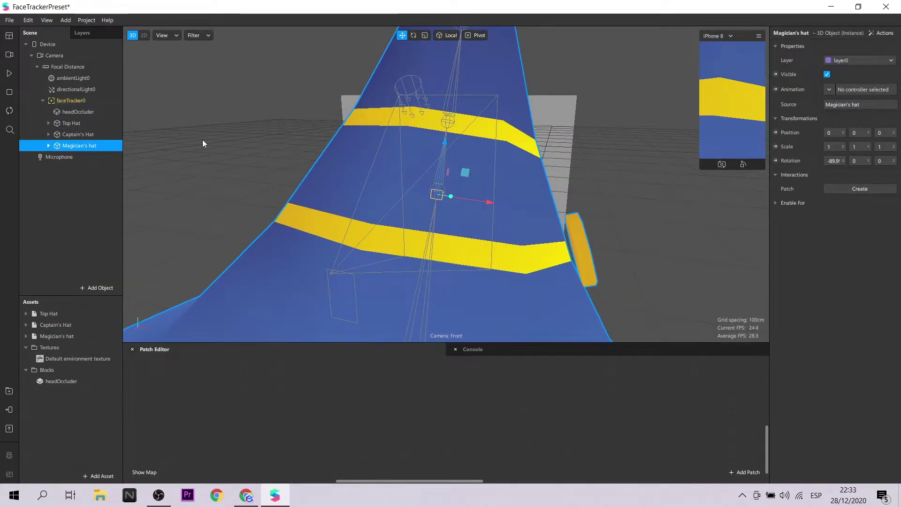
left_click(9, 74)
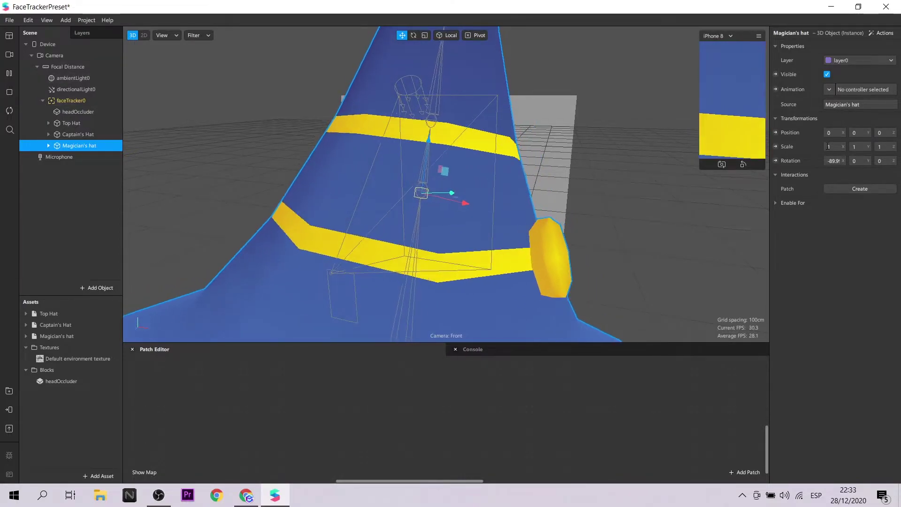
type("0.14")
key("Tab")
type("0.14")
key("Tab")
type("0.14")
left_click(414, 35)
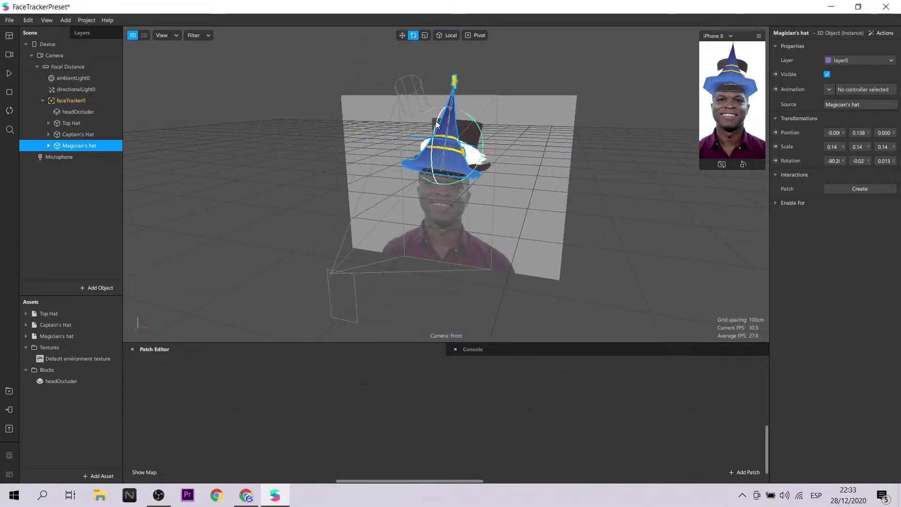
Hide the Top Hat and the Captain's Hat together
left_click(71, 123)
left_click(78, 134, "shift")
left_click(402, 35)
right_click_drag(263, 140, 188, 151)
Set the Magician's hat's scale to 0.16 on all three axes
left_click(70, 145)
left_click(10, 74)
left_click(835, 148)
type("0.15")
key("Tab")
type("0.15")
key("Tab")
type("0.15")
Tilt the Magician's hat to an X rotation of about -74 degrees and move it to about 0.000, 0.199, -0.09
right_click_drag(338, 214, 470, 221)
left_click(414, 35)
left_click_drag(446, 144, 445, 136)
left_click(403, 36)
right_click_drag(469, 216, 338, 211)
left_click_drag(519, 138, 526, 139)
left_click(9, 73)
left_click_drag(482, 97, 482, 92)
left_click_drag(527, 135, 532, 135)
left_click(9, 74)
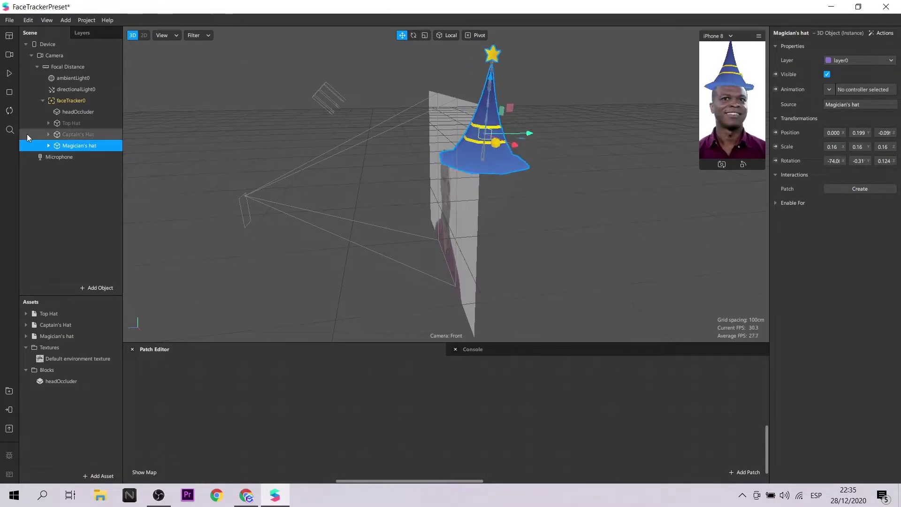
Adjust the Magician's hat's tilt to an X rotation of about -79 degrees with the preview paused on another pose
left_click(9, 73)
right_click_drag(338, 214, 469, 221)
left_click(413, 35)
left_click(9, 73)
left_click_drag(450, 121, 427, 140)
Set the Magician's hat's scale to 0.17 on all three axes
left_click(836, 147)
type("0.17")
key("Tab")
type("0.17")
key("Tab")
type("0.17")
Reposition the Magician's hat at about 0.000, 0.185, -0.10 so it sits on the head throughout the preview
left_click(402, 35)
left_click(413, 35)
left_click(11, 76)
left_click(402, 35)
right_click_drag(469, 216, 338, 211)
left_click_drag(543, 147, 531, 147)
left_click_drag(494, 80, 492, 87)
left_click(10, 74)
left_click(9, 74)
left_click_drag(507, 150, 511, 151)
left_click(9, 74)
right_click_drag(308, 228, 542, 198)
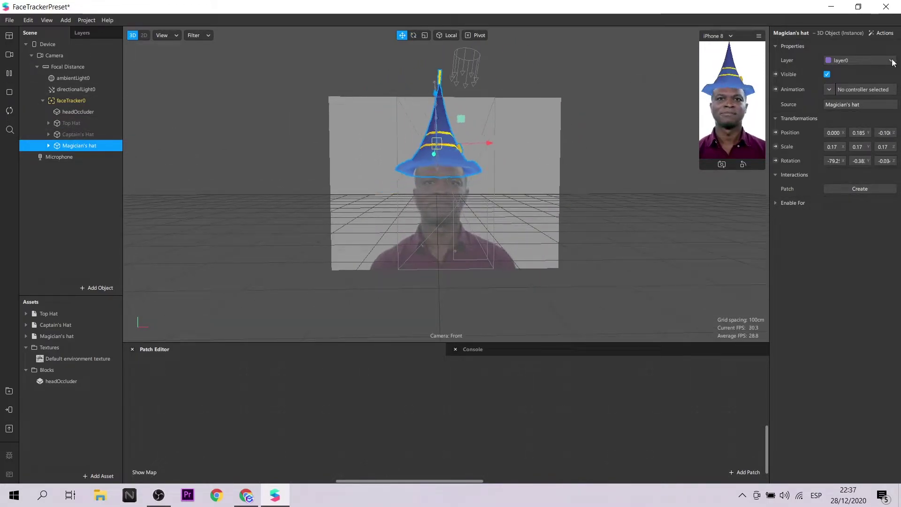
Hide the Magician's hat, check the Top Hat alone in the restarted preview, and hide it again
left_click(827, 74)
left_click(66, 123)
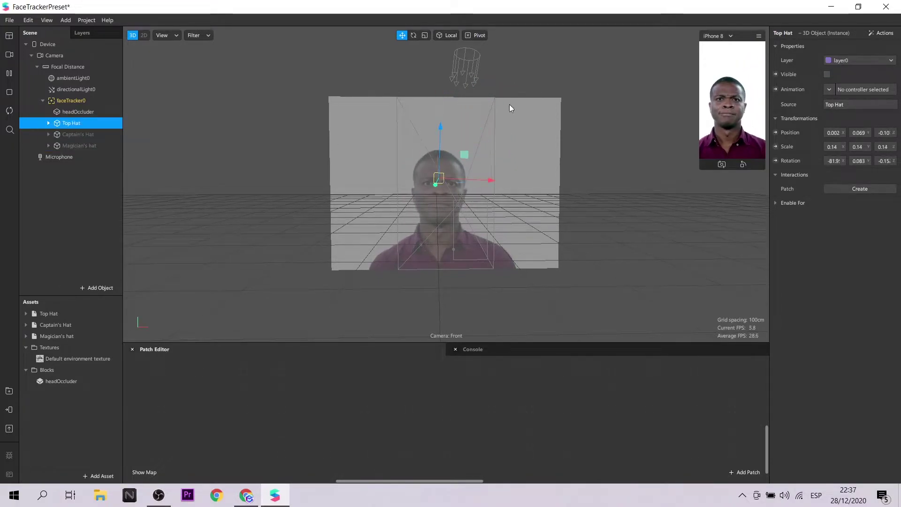
left_click(827, 74)
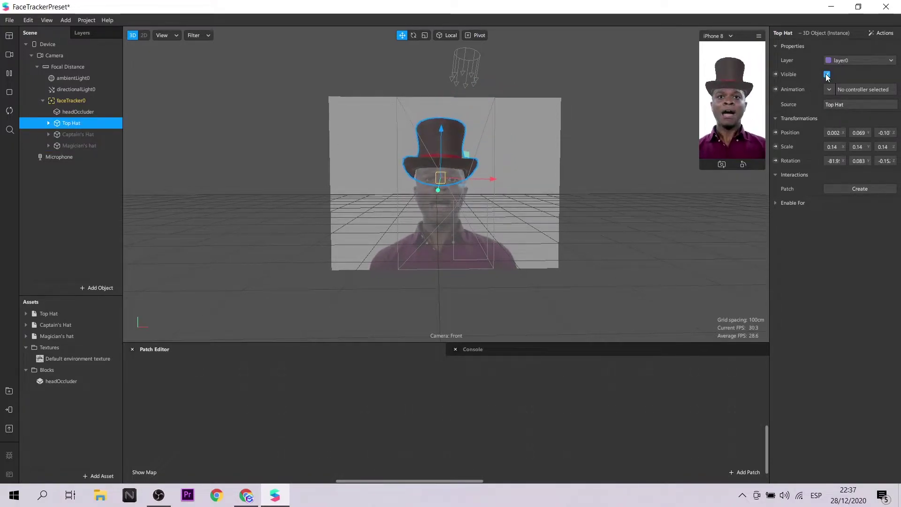
left_click(10, 111)
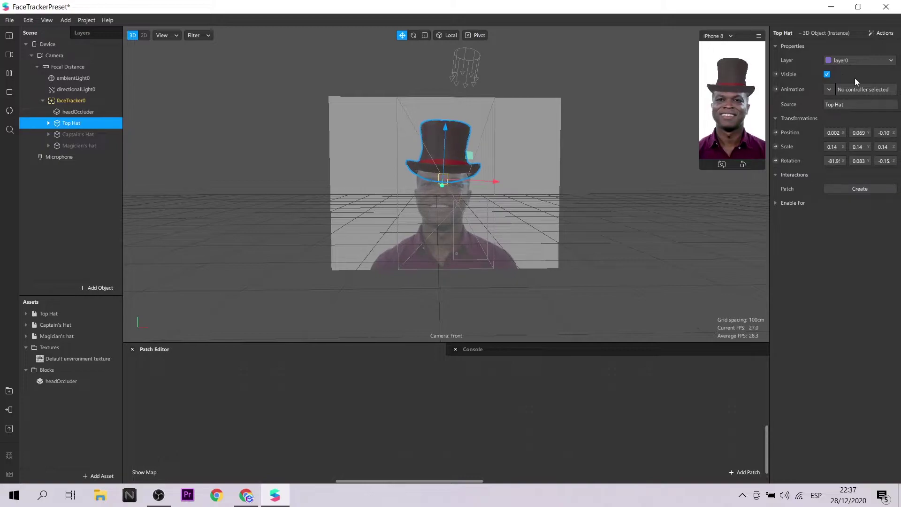
left_click(827, 74)
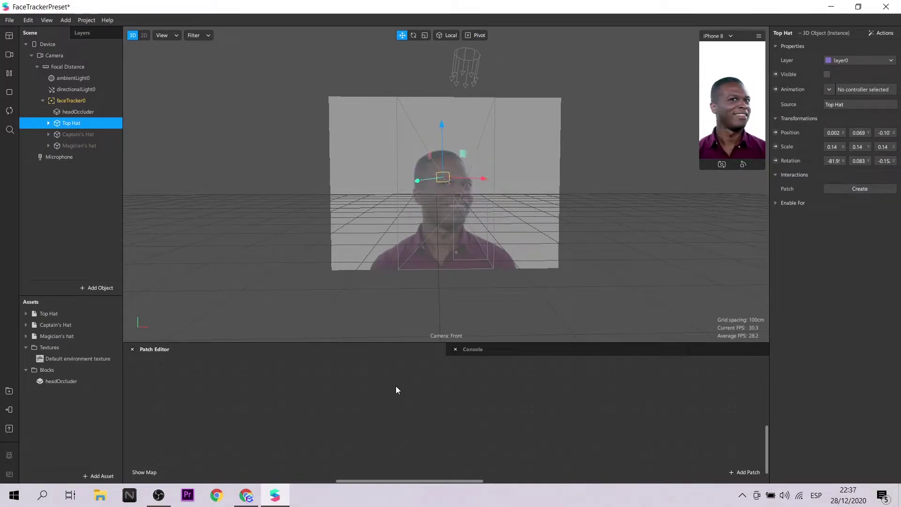
Add the faceTracker0 object to the Patch Editor as a patch chain
left_click(60, 101)
left_click_drag(176, 331, 190, 402)
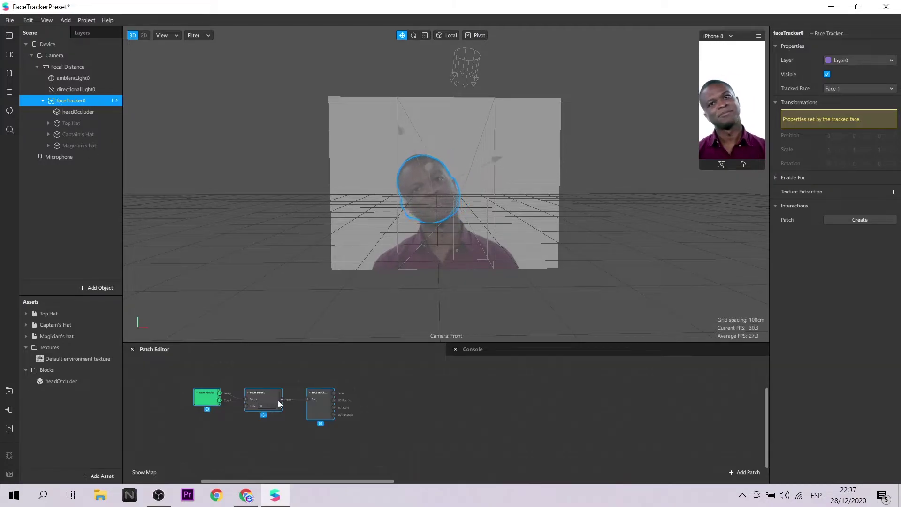
scroll(289, 416, "up", 1)
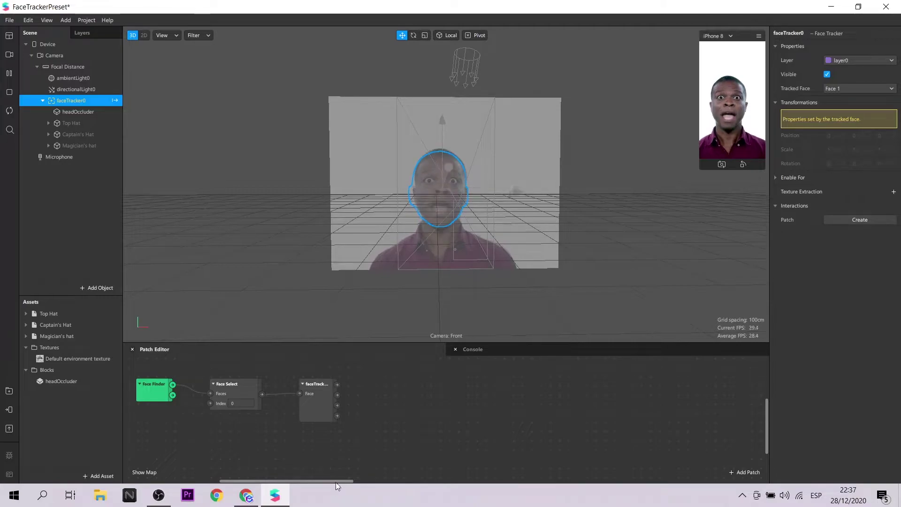
left_click_drag(336, 482, 321, 481)
scroll(281, 407, "up", 2)
scroll(489, 428, "down", 1)
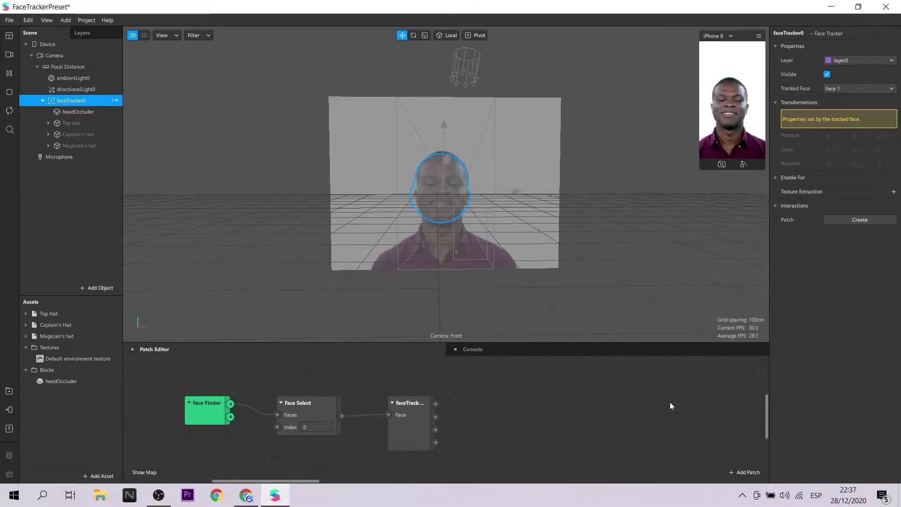
Turn on visibility for the Top Hat, Captain's Hat and Magician's hat together and create a Visible patch for each
left_click(77, 126)
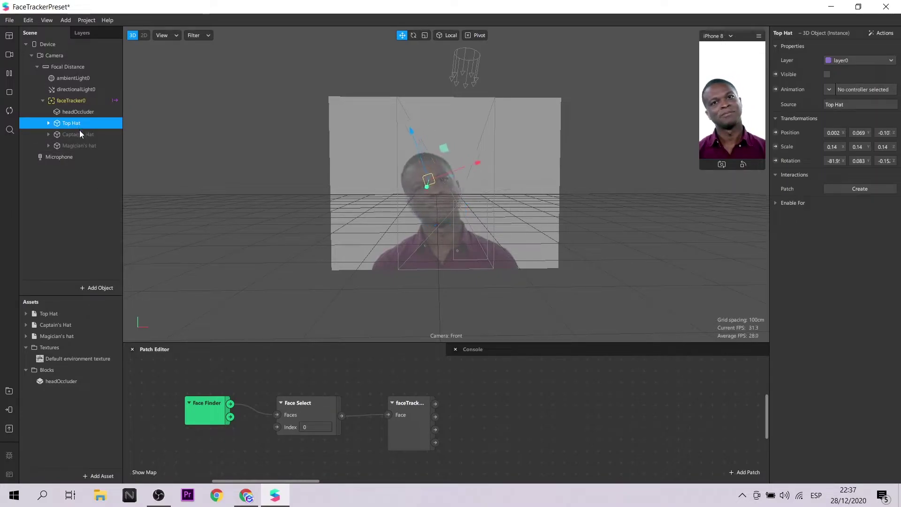
left_click(81, 135, "shift")
left_click(82, 147, "shift")
left_click(827, 74)
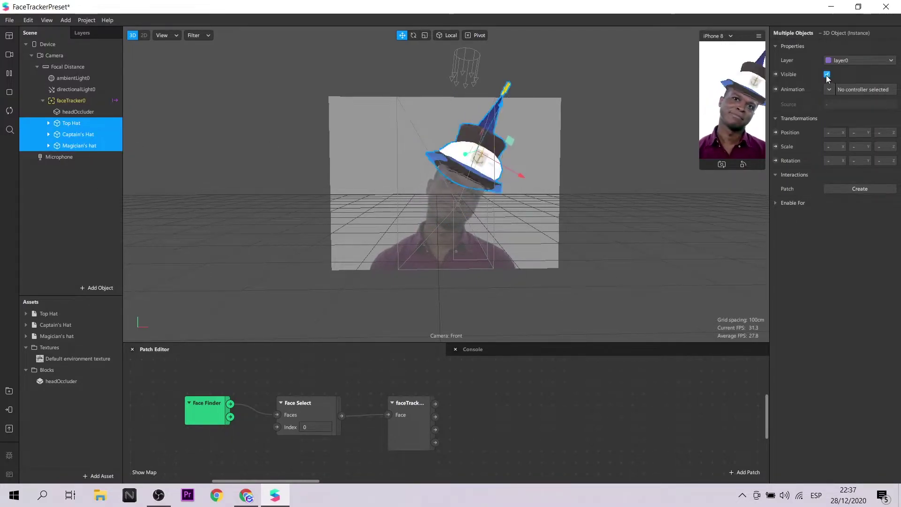
left_click(774, 75)
Arrange the three hat Visible patches in a column, ordered Magician's hat, Captain's Hat, Top Hat, away from the face tracker patches
left_click_drag(471, 429, 679, 373)
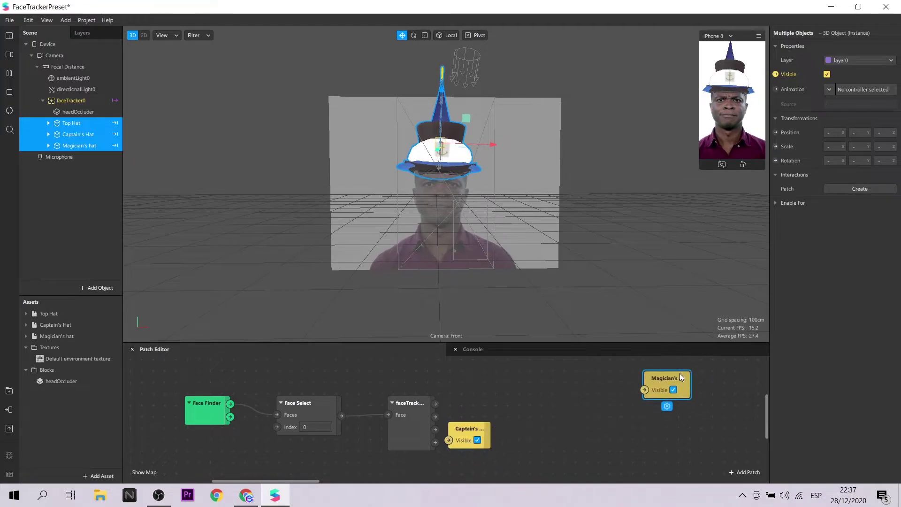
left_click_drag(465, 430, 670, 430)
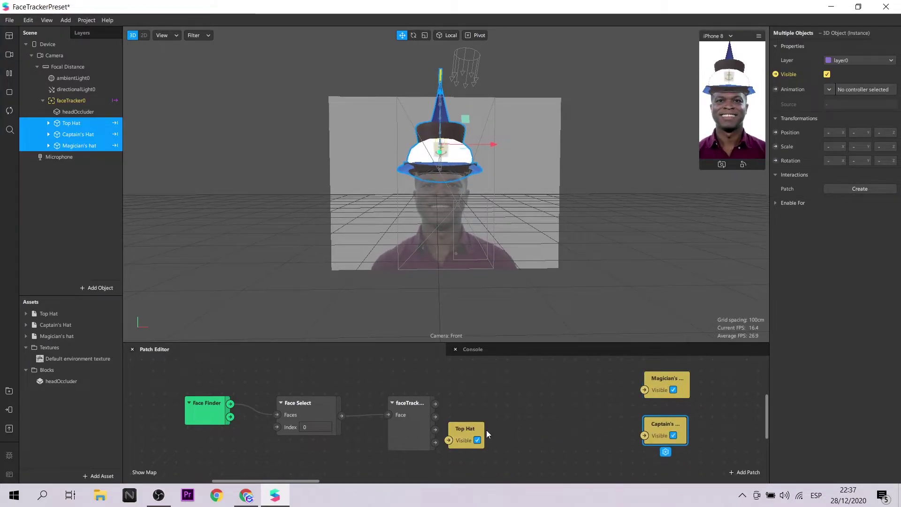
left_click_drag(669, 463, 666, 460)
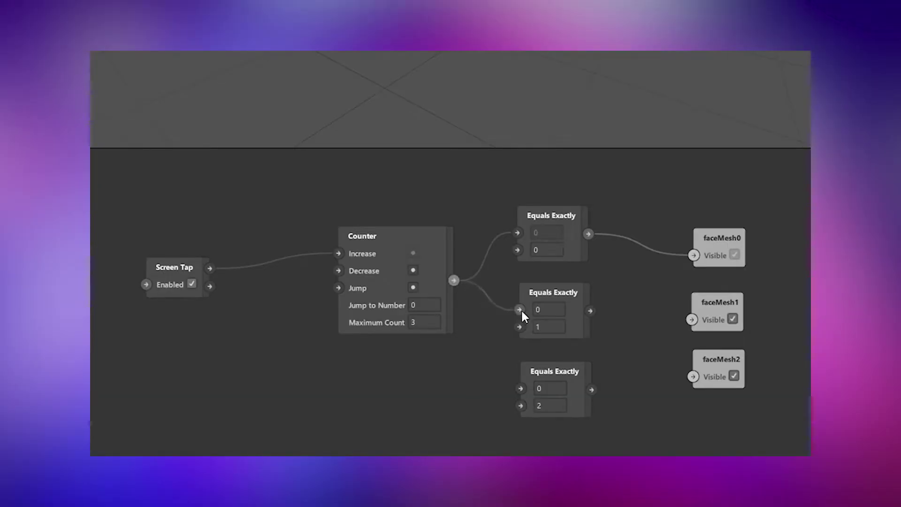
In the faceMesh example, wire the Counter through the Equals Exactly patches to faceMesh1 and faceMesh2 and simulate a screen tap
left_click_drag(590, 310, 691, 320)
left_click_drag(511, 378, 521, 388)
left_click_drag(592, 390, 693, 376)
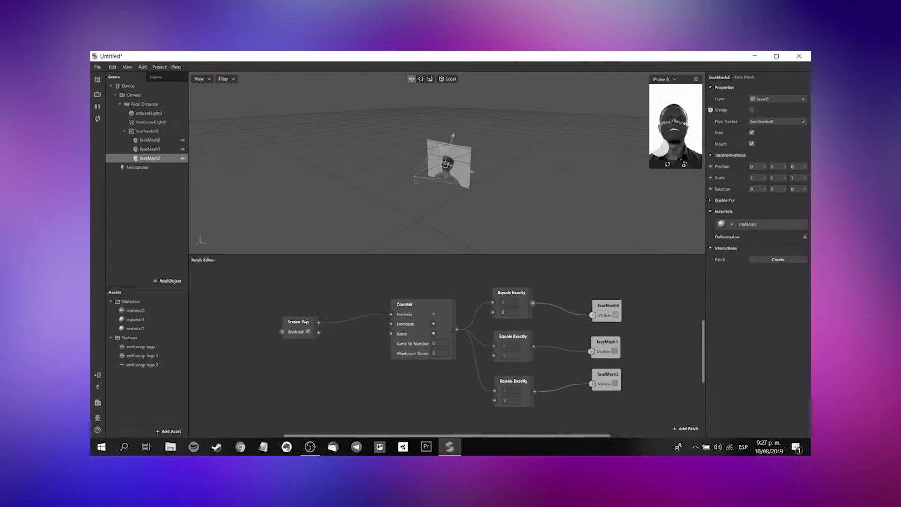
left_click(651, 166)
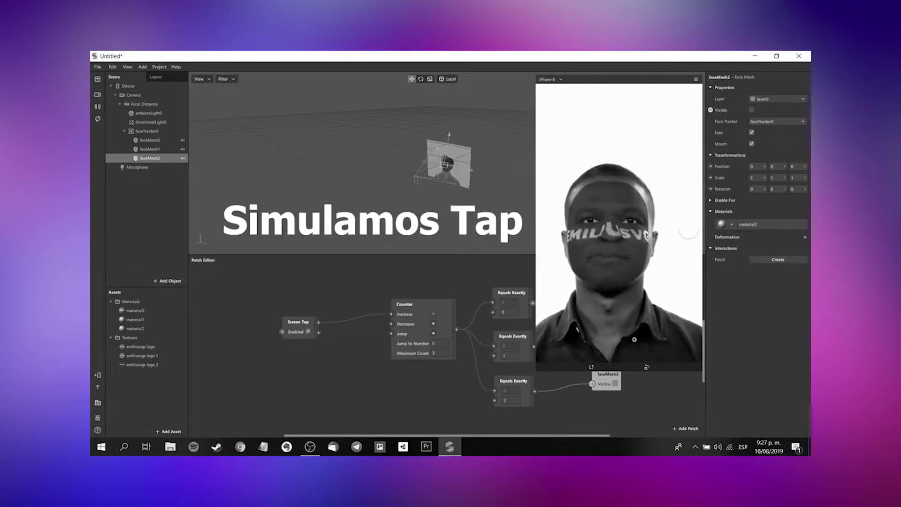
left_click(683, 231)
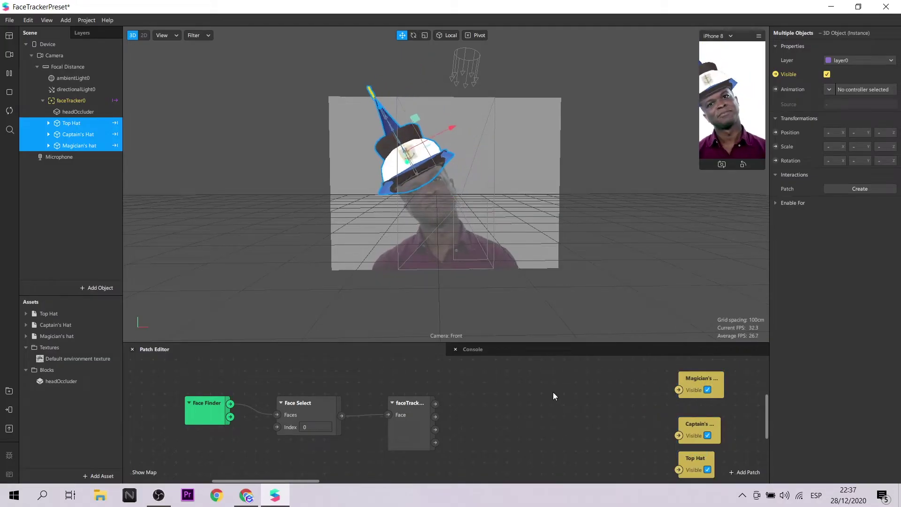
Add a Counter patch beside the faceTracker0 patch and set its maximum count to 3
right_click(502, 405)
type("count")
key("Return")
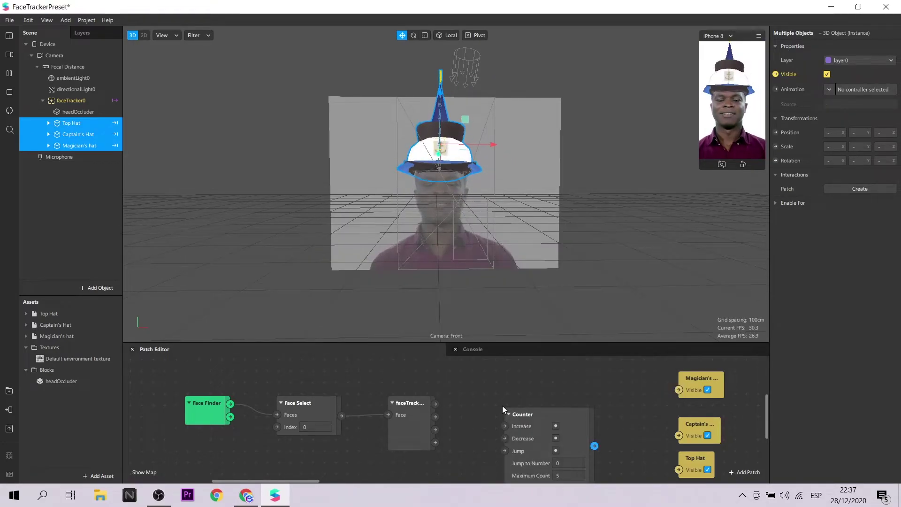
left_click_drag(544, 417, 524, 393)
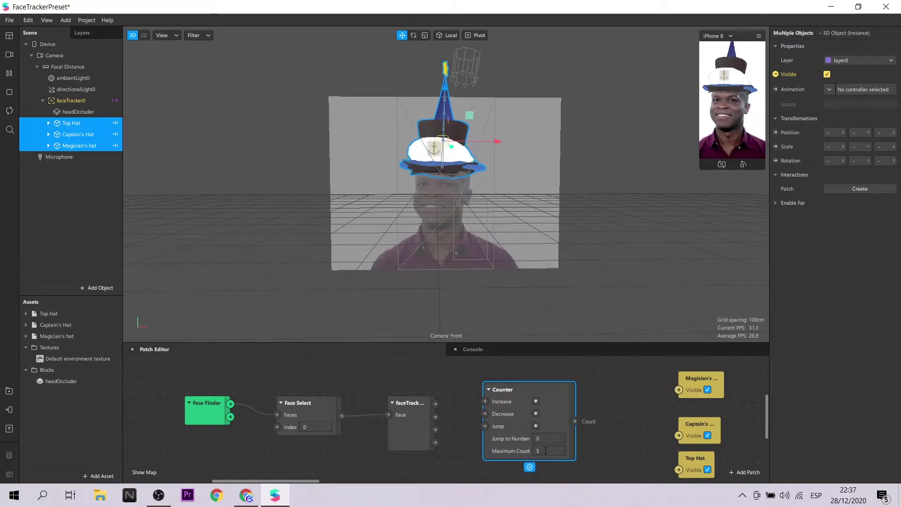
scroll(545, 450, "right", 3)
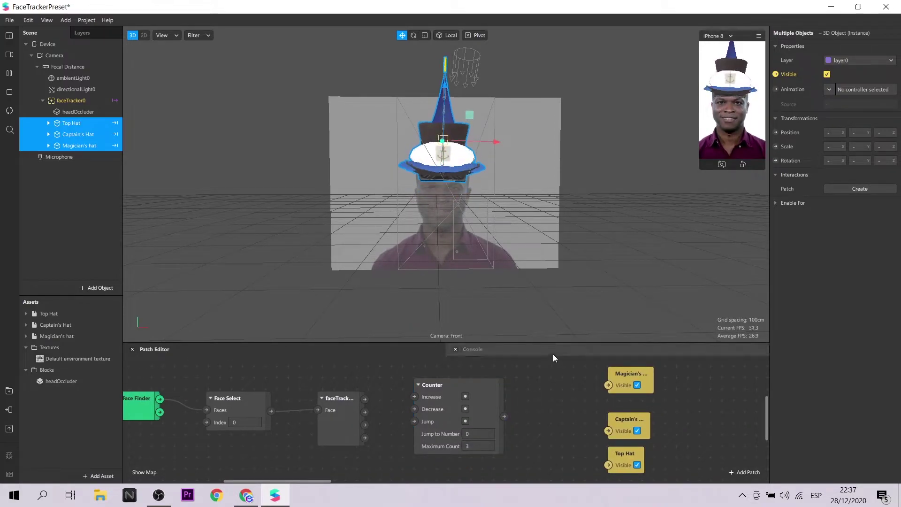
Add an Equals Exactly patch between the Counter and the Magician's hat patch, shifting the Counter to make room
double_click(548, 382)
type("eq")
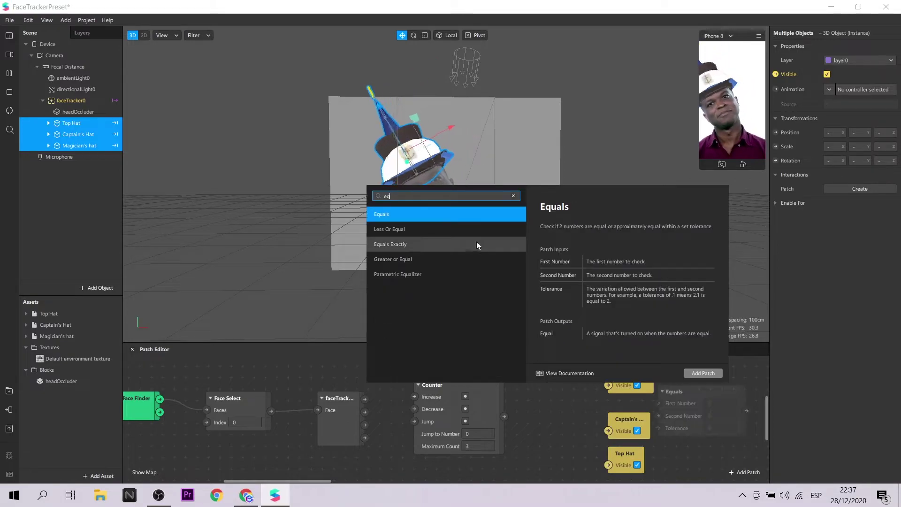
key("Down")
key("Down")
left_click(699, 373)
left_click_drag(482, 383, 460, 383)
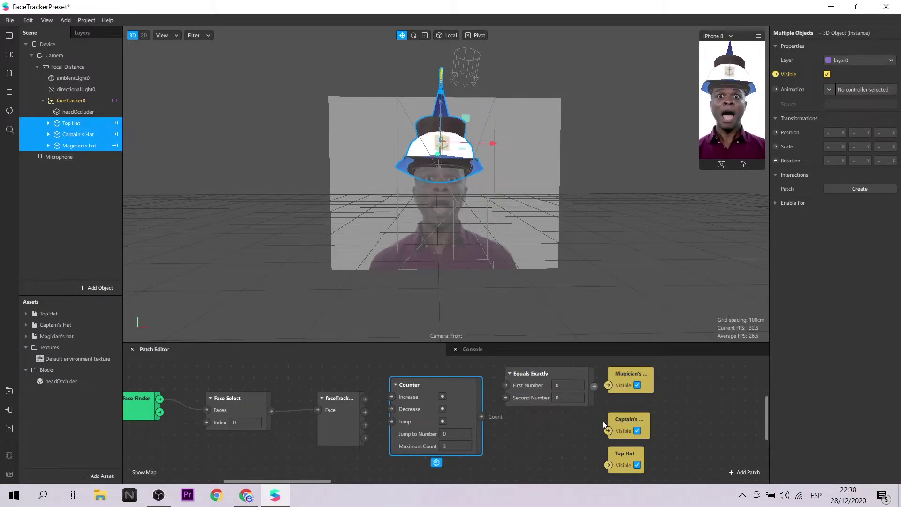
Add a second Equals Exactly patch and place it beside the Captain's Hat patch
double_click(545, 441)
type("equ")
left_click(413, 301)
left_click(713, 433)
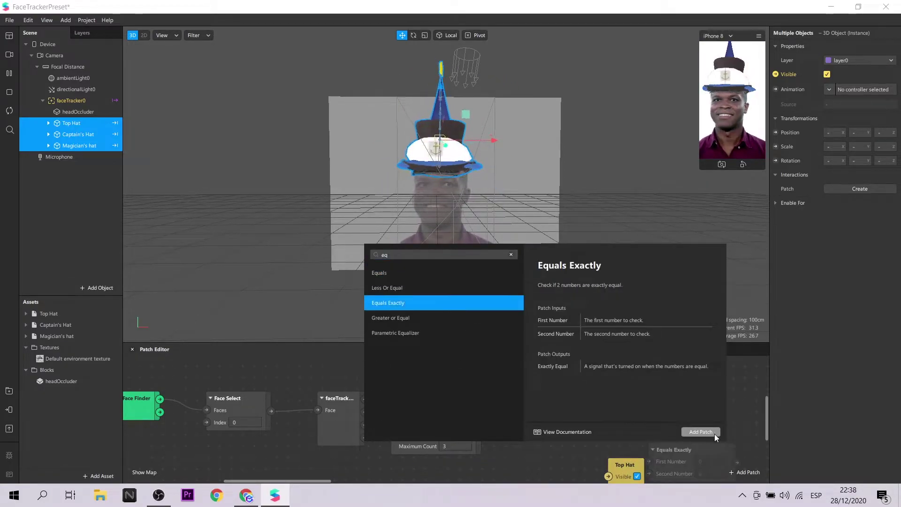
left_click_drag(681, 452, 539, 430)
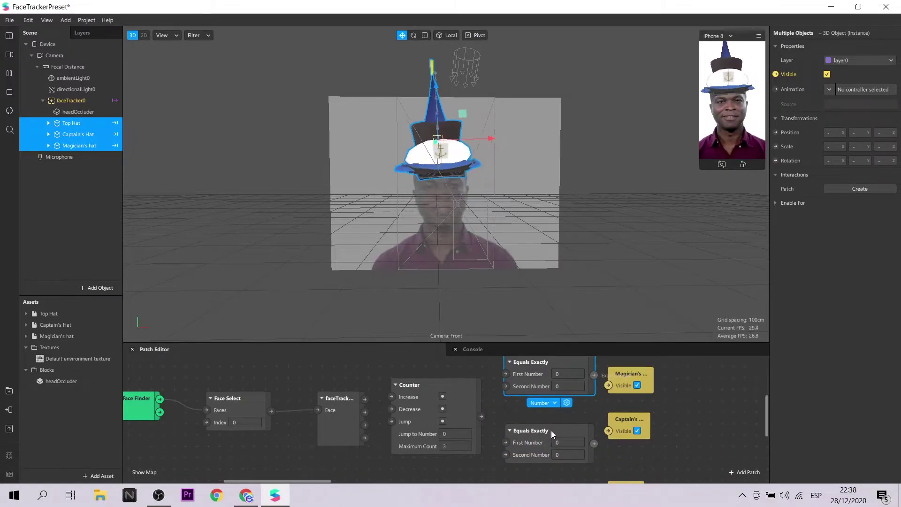
Add a third Equals Exactly patch beside the Top Hat patch and line up each comparison with its hat
scroll(733, 434, "down", 1)
double_click(564, 468)
left_click(422, 325)
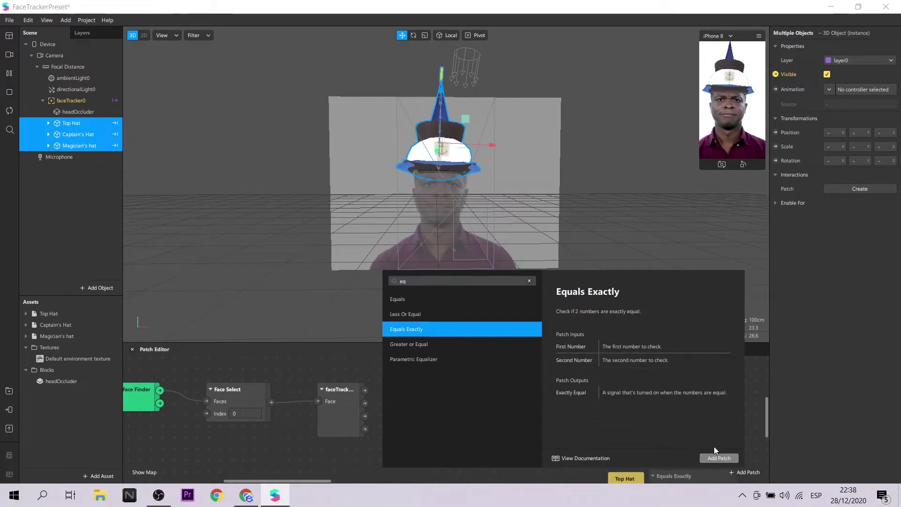
left_click(712, 447)
left_click_drag(678, 478, 529, 462)
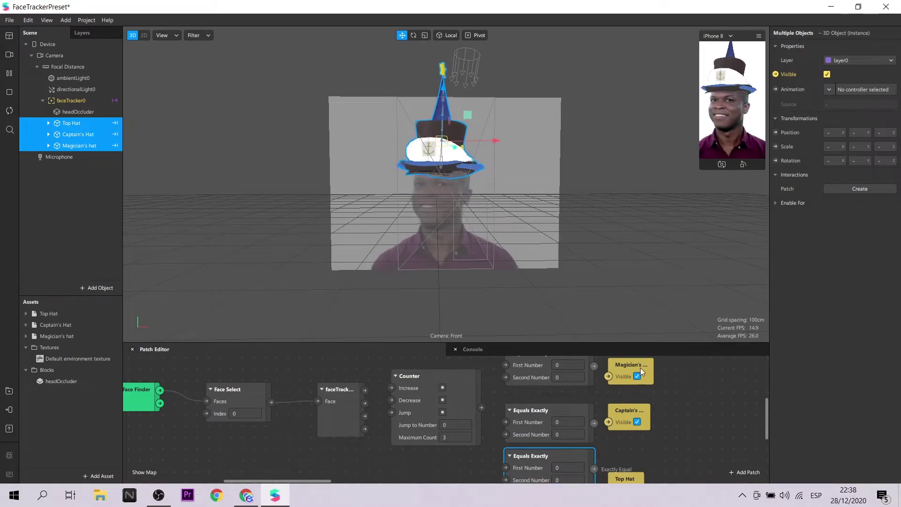
scroll(657, 468, "down", 2)
left_click(643, 466)
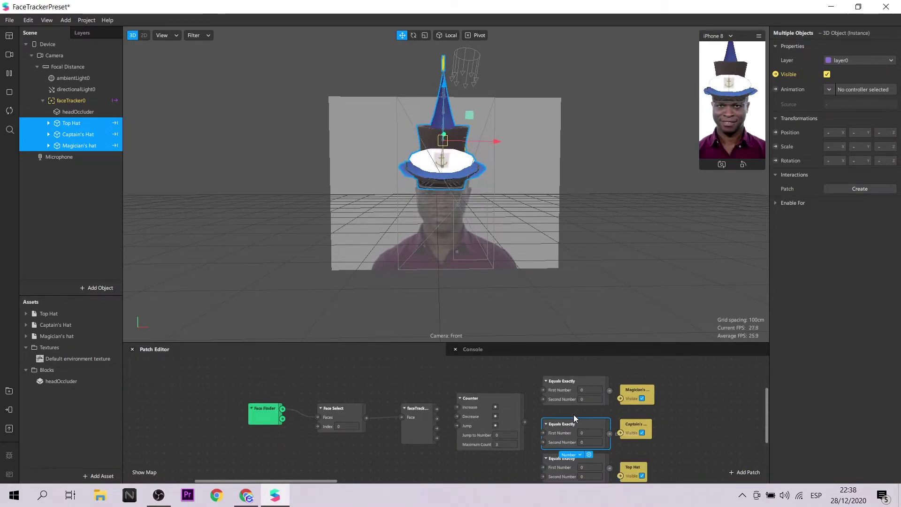
Wire the Counter through the first Equals Exactly patch to the Magician's hat and through the second, set to 1, to the Captain's Hat
left_click(584, 398)
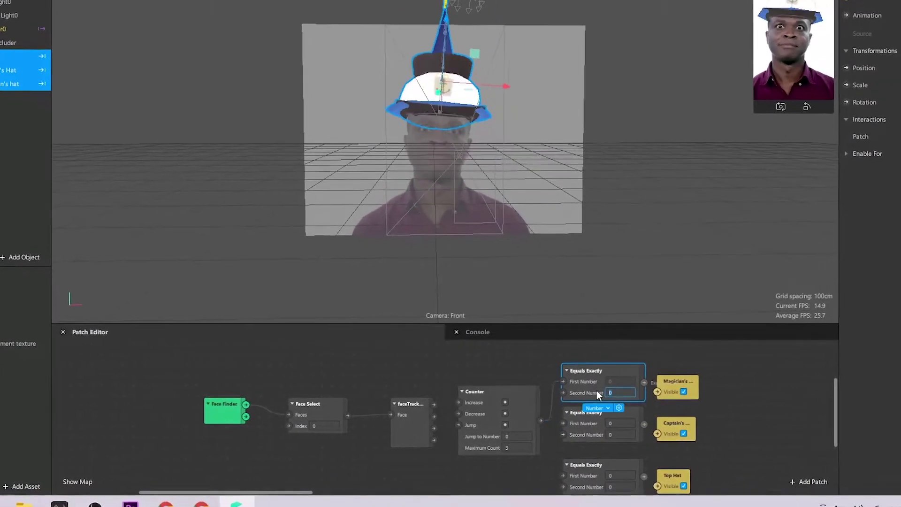
left_click(619, 435)
type("1")
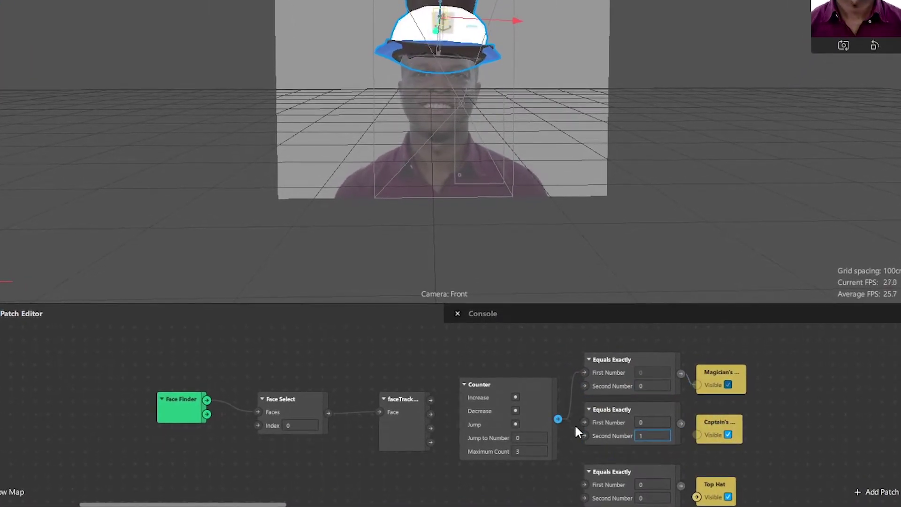
left_click_drag(575, 425, 584, 423)
left_click_drag(681, 424, 697, 434)
Set the third Equals Exactly patch's second number to 2 and wire the Counter through it to the Top Hat's Visible input
scroll(657, 474, "down", 1)
left_click(645, 484)
type("2")
left_click(495, 481)
left_click_drag(557, 406, 624, 468)
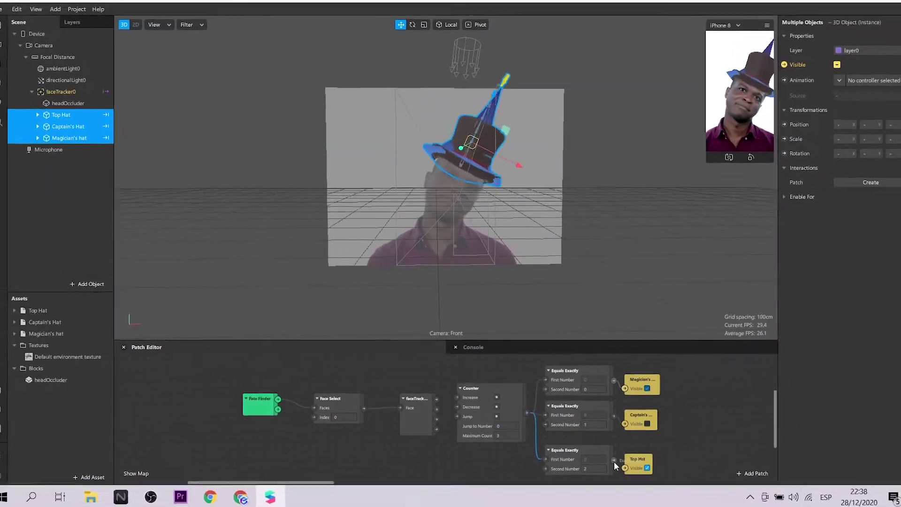
Delete the Face Select and faceTracker0 patches between the Face Finder and the Counter
left_click(640, 460)
middle_click_drag(641, 458, 673, 457)
scroll(672, 457, "up", 1)
scroll(504, 451, "up", 2)
scroll(504, 450, "down", 1)
scroll(445, 436, "up", 1)
left_click_drag(303, 368, 465, 452)
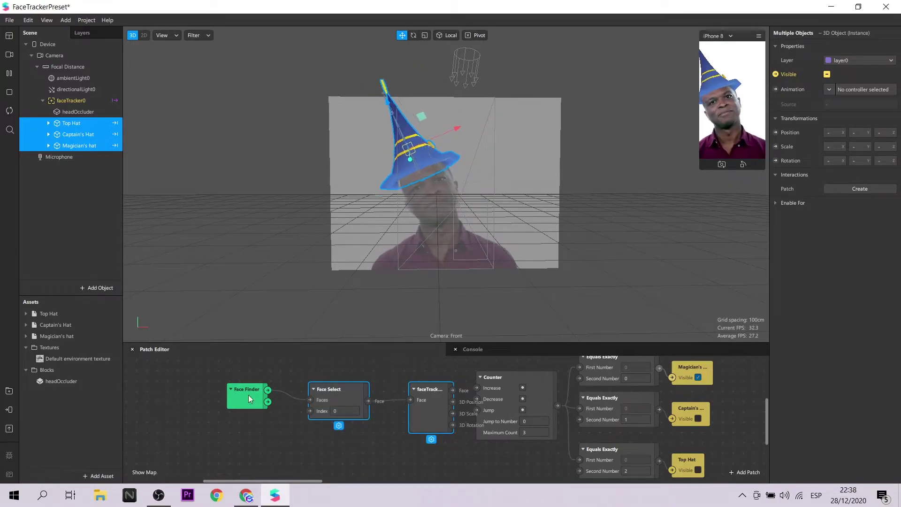
left_click_drag(294, 373, 438, 452)
key("Delete")
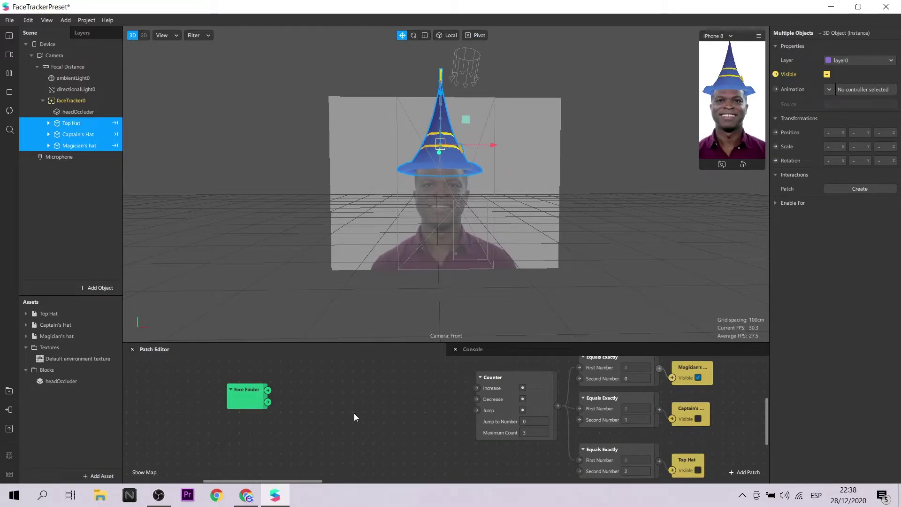
Add an Equals patch beside the Face Finder and wire the Face Finder's second output to its First Number input
right_click(336, 397)
type("eq")
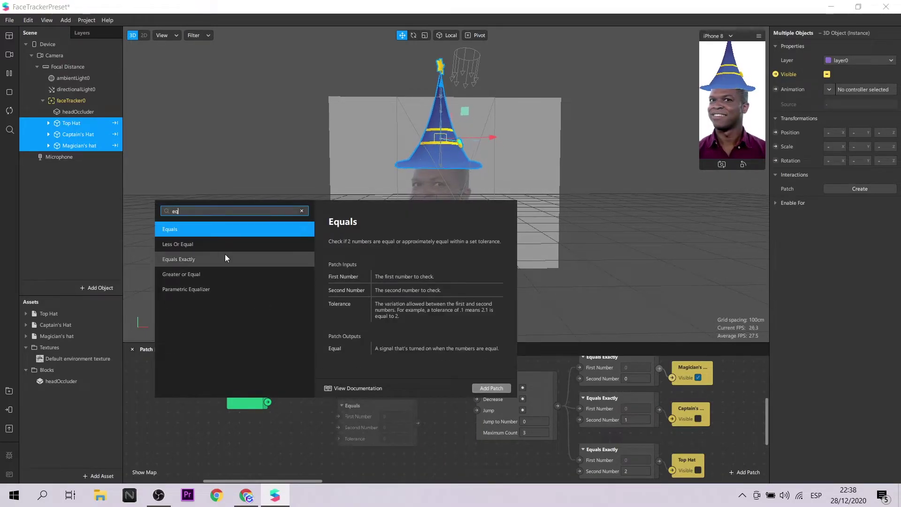
left_click(503, 389)
left_click_drag(370, 404, 328, 372)
left_click_drag(271, 400, 297, 392)
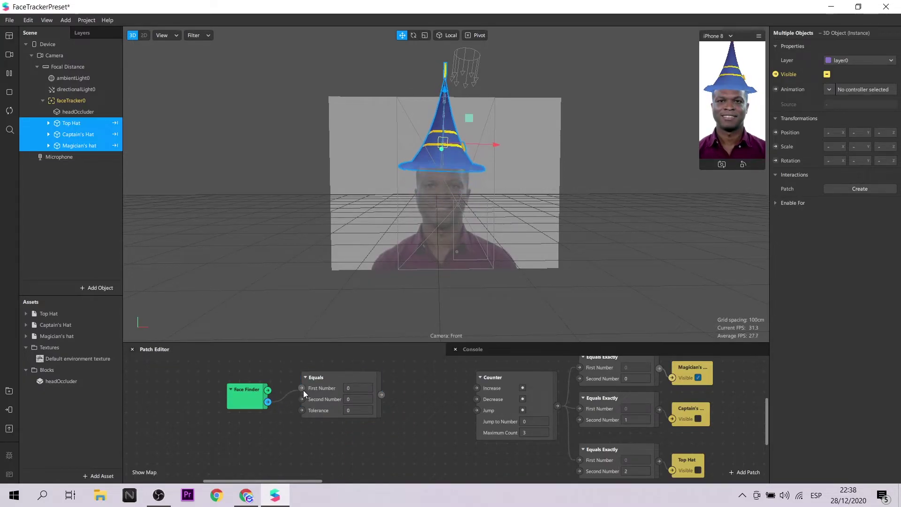
Shift the Face Finder and Equals patches a little farther away from the Counter patch
left_click_drag(385, 396, 417, 392)
left_click(338, 377)
left_click_drag(242, 391, 224, 390)
left_click_drag(331, 381, 319, 390)
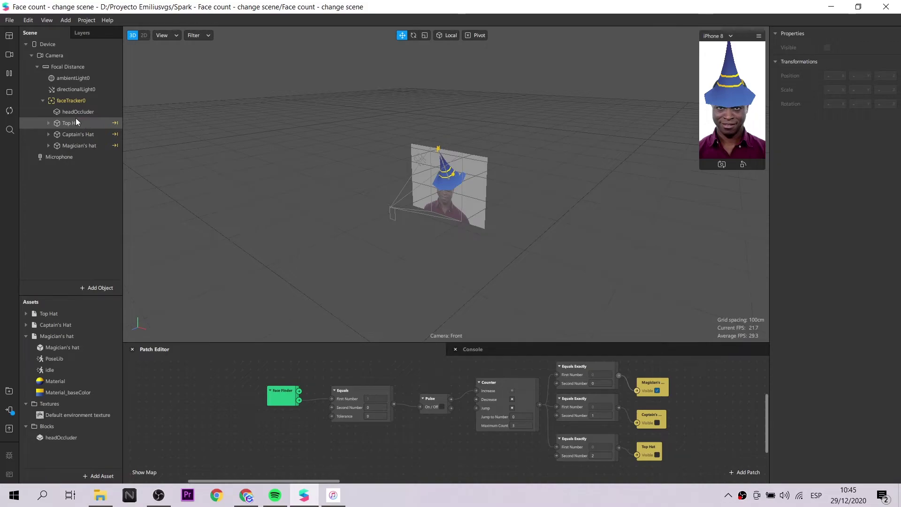
Add a plane under the Camera and create a new material for it
right_click(66, 58)
mouse_move(94, 65)
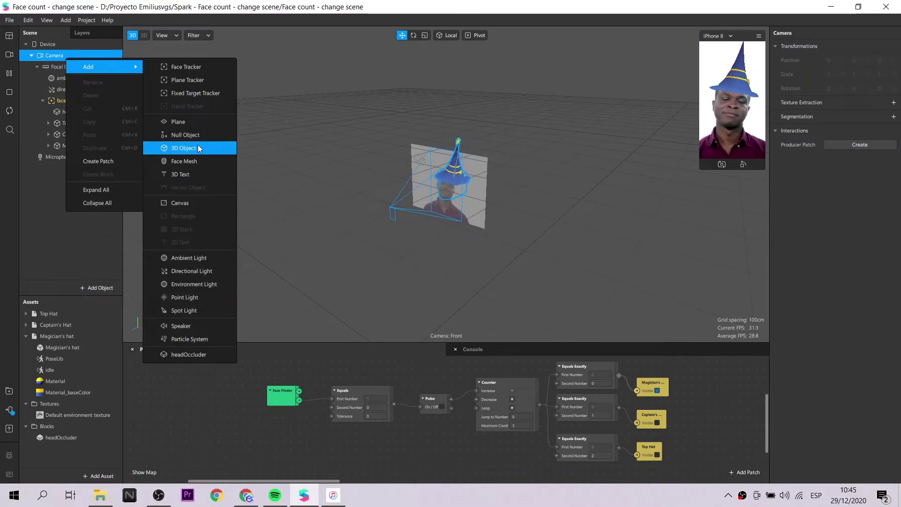
left_click(194, 123)
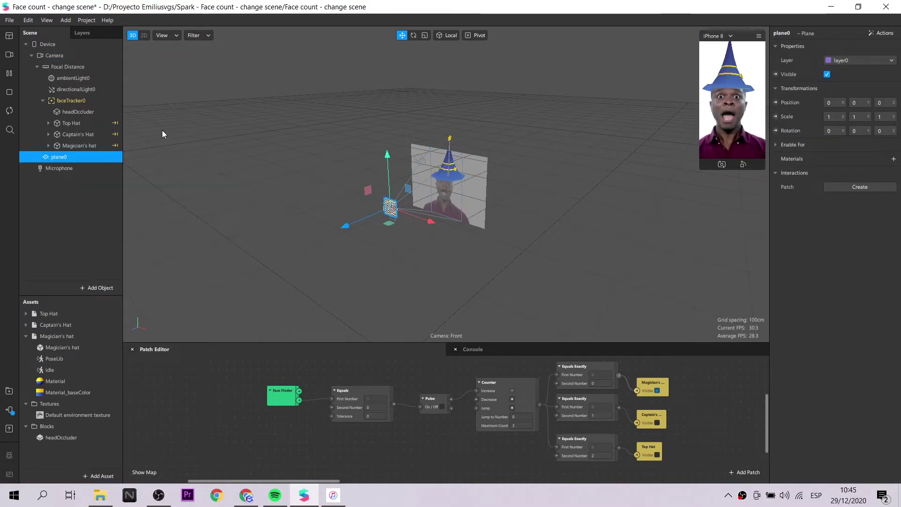
left_click(894, 159)
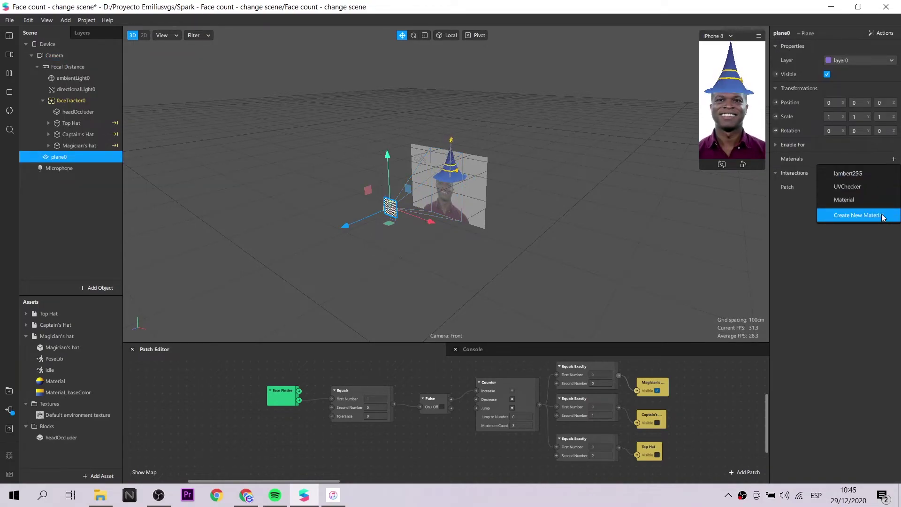
left_click(859, 215)
Move the plane away from the camera along Z to about -0.05
left_click(54, 415)
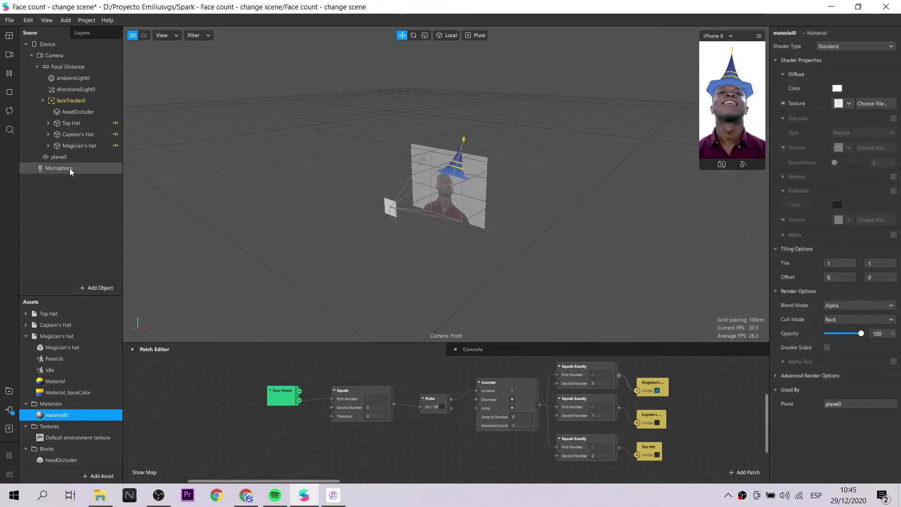
left_click(59, 157)
left_click_drag(346, 225, 350, 226)
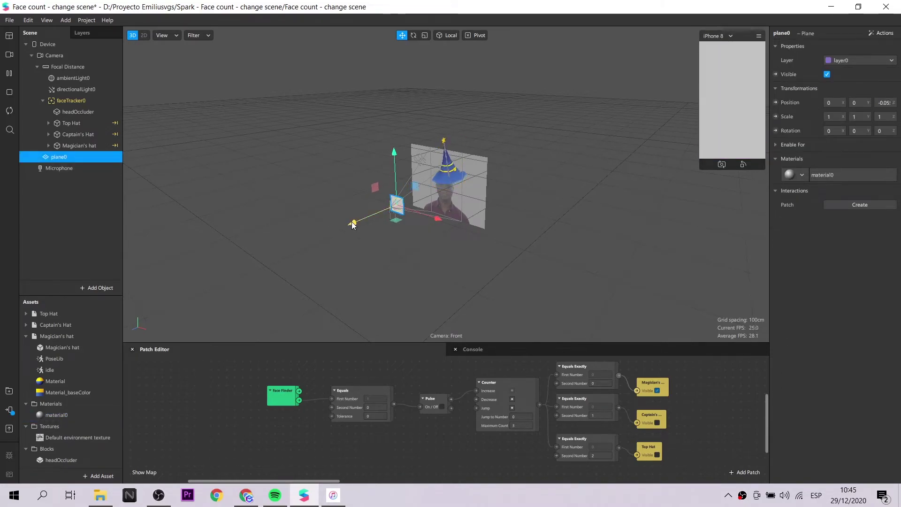
Set the plane's material to the Flat shader and import question-mark-2405202_640 as its texture
left_click(47, 415)
left_click(867, 47)
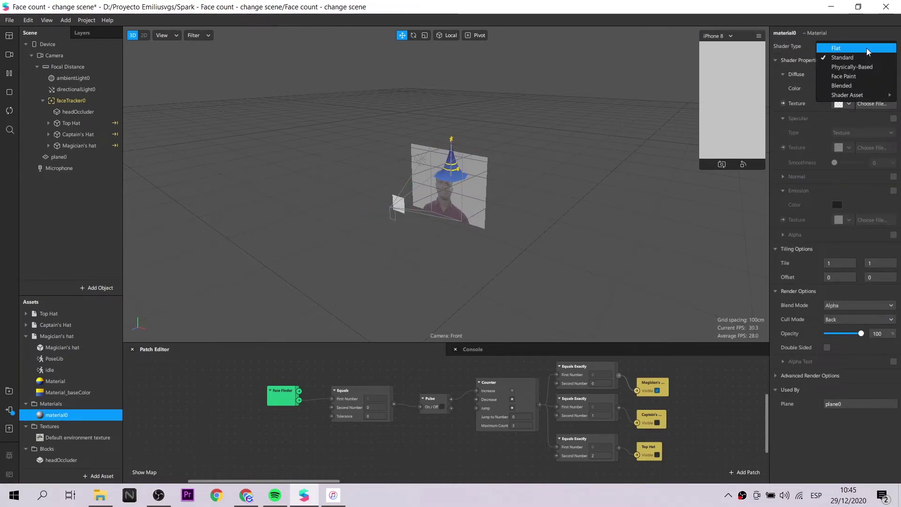
left_click(848, 52)
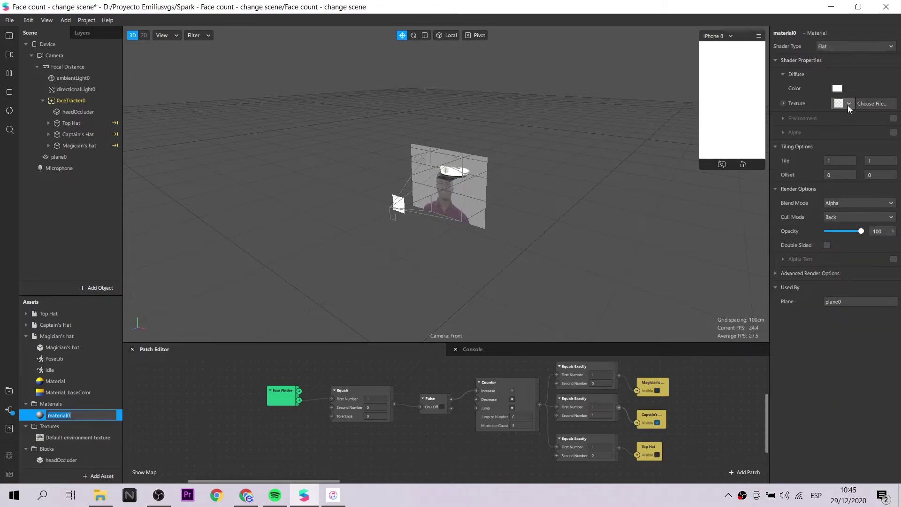
left_click(848, 103)
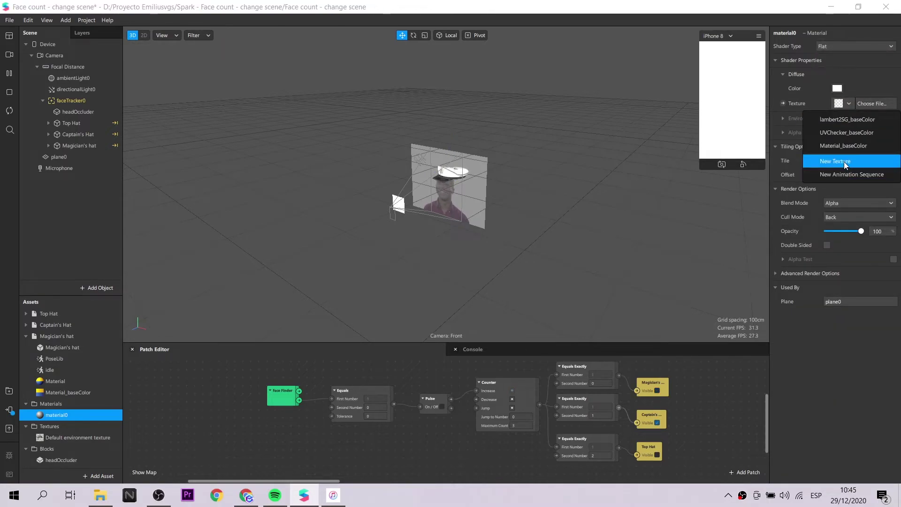
left_click(843, 161)
left_click(261, 117)
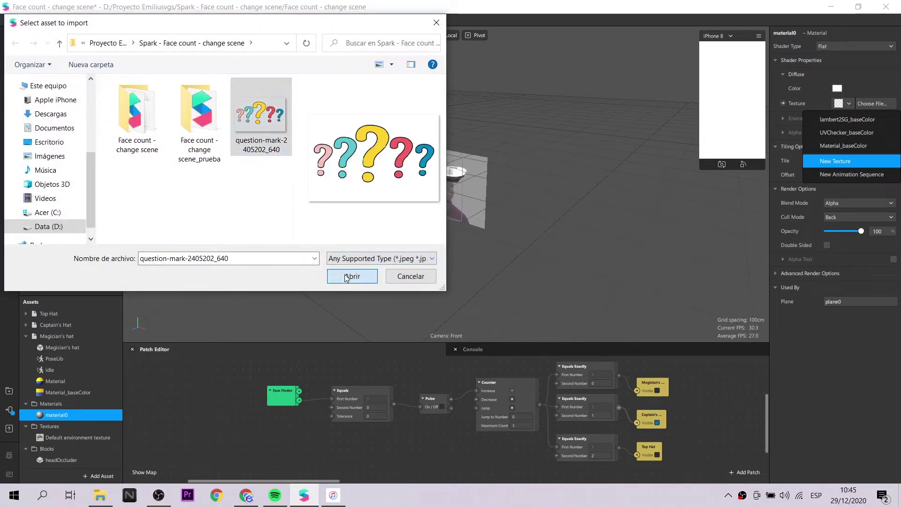
left_click(344, 274)
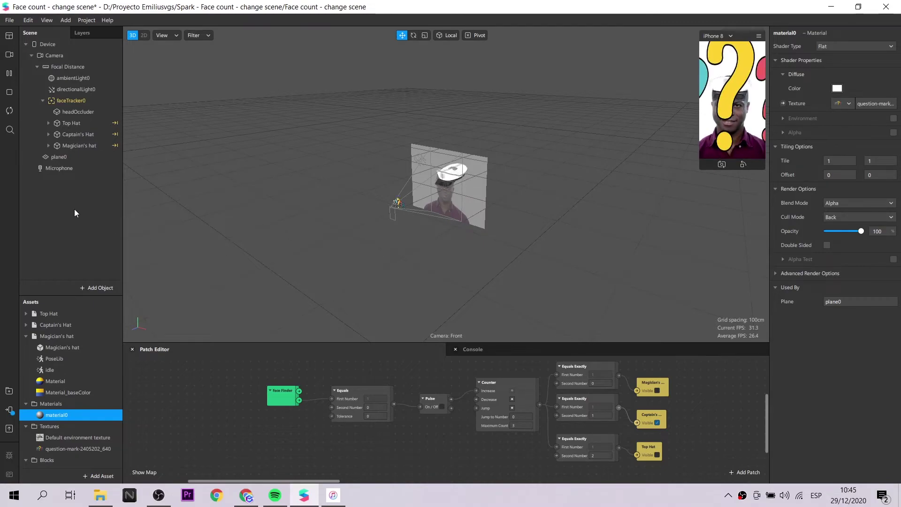
Position the plane at about -0.14 on Z and slightly lower, and scale it to 0.5 on all axes
left_click(73, 157)
left_click_drag(365, 220, 370, 222)
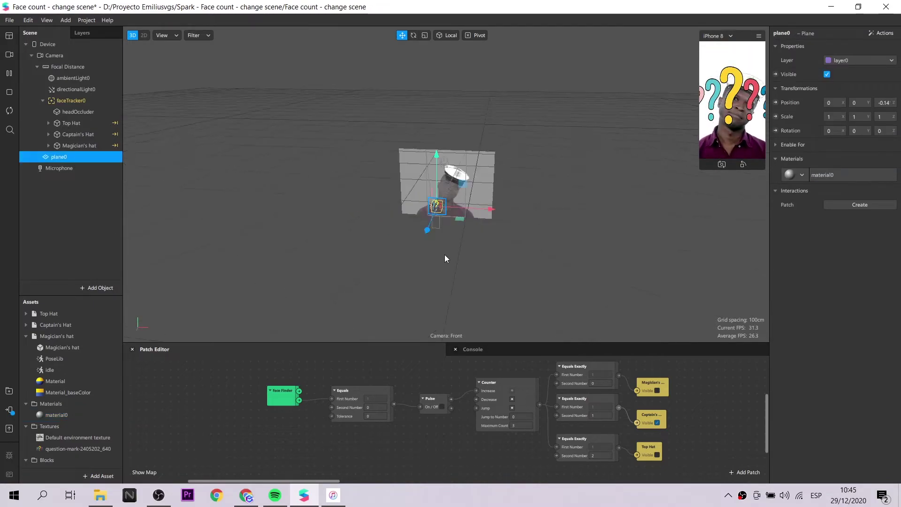
right_click_drag(410, 257, 510, 249)
scroll(511, 248, "up", 4)
scroll(512, 244, "down", 1)
left_click_drag(834, 116, 814, 114)
type("0.5")
key("Return")
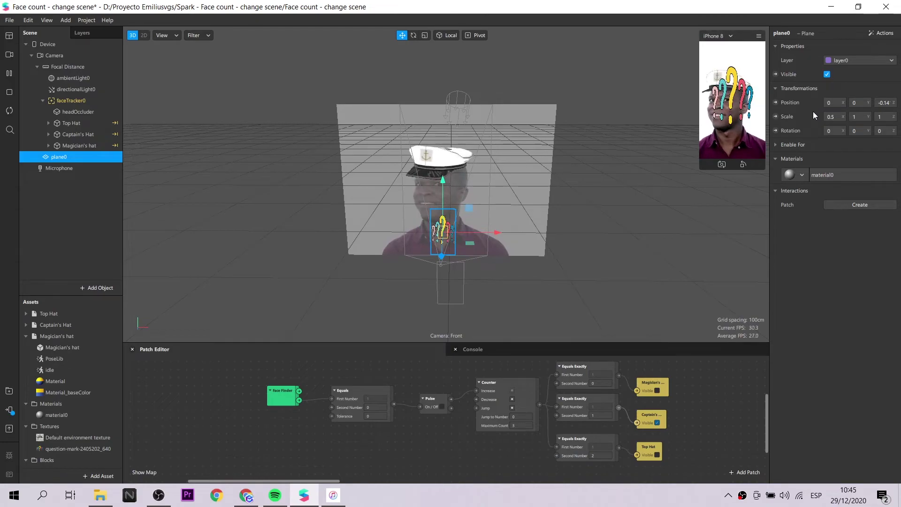
left_click_drag(442, 181, 447, 183)
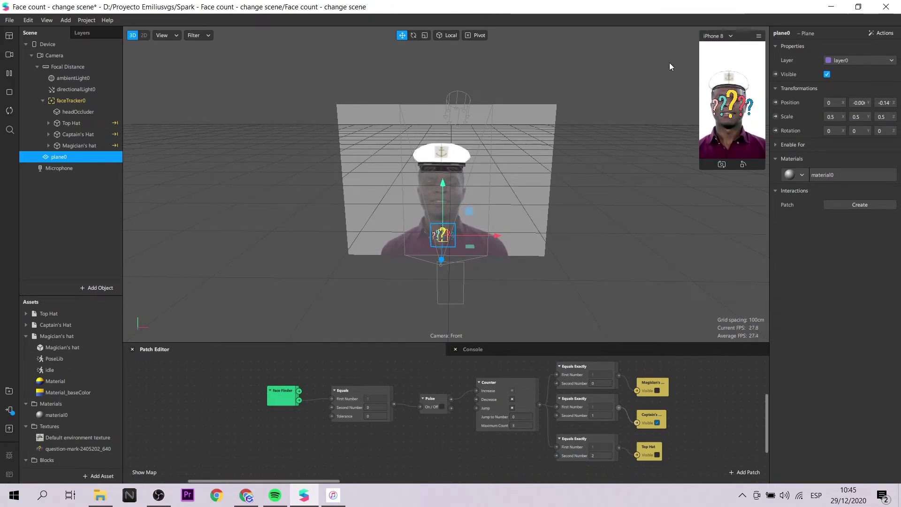
Create a patch for the plane's Visible property below the Pulse patch and apply the Float animation to the plane
left_click(775, 75)
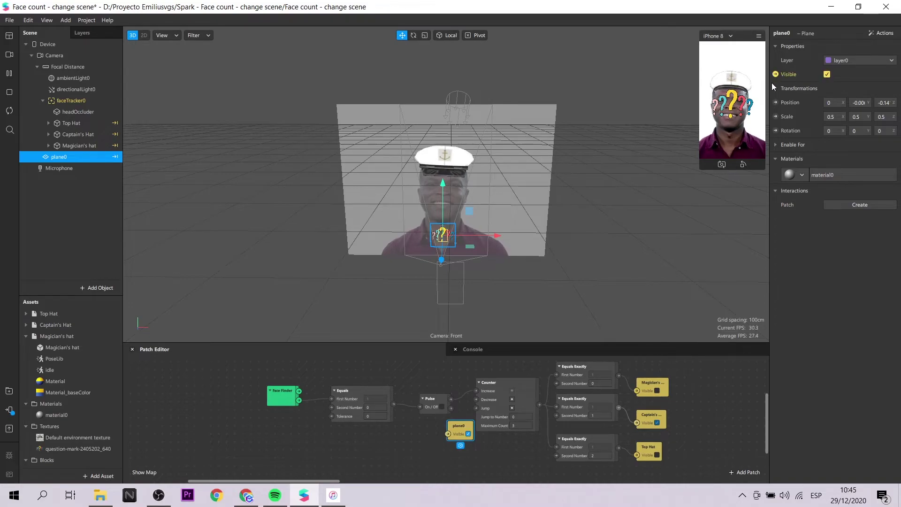
left_click_drag(466, 425, 445, 460)
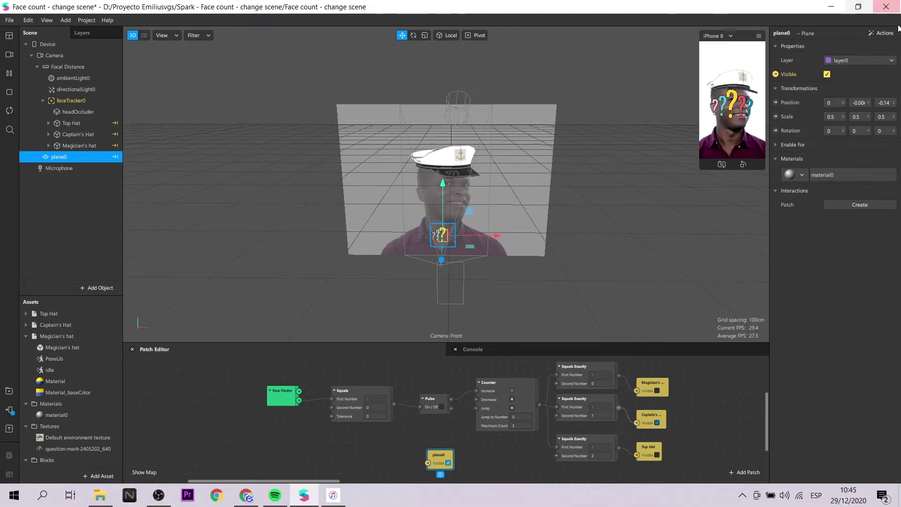
left_click(881, 33)
mouse_move(855, 73)
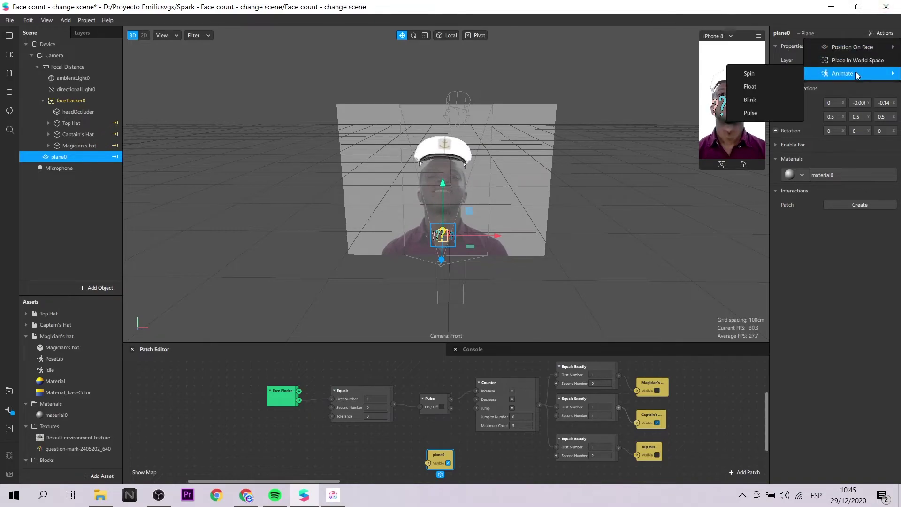
left_click(768, 87)
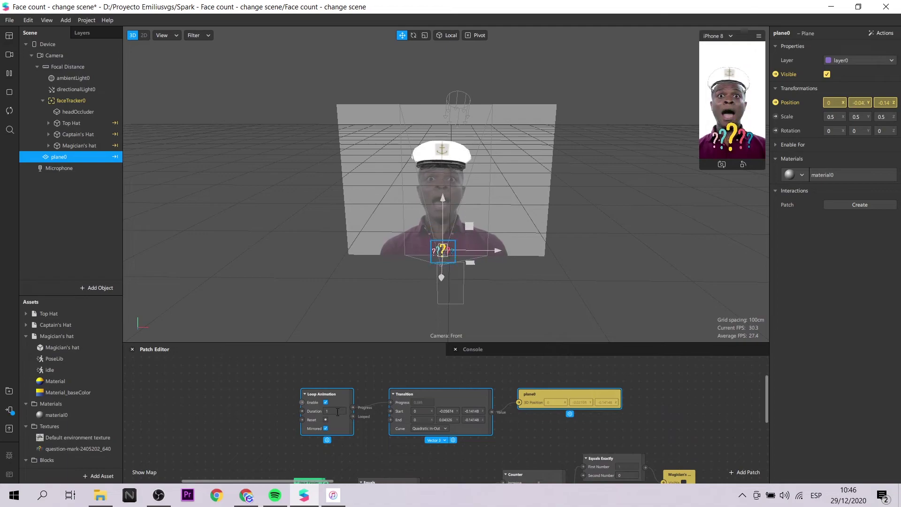
Set the Loop Animation duration to 4 and the Transition's Y values to -0.01674 at Start and 0.06326 at End
left_click_drag(338, 412, 322, 411)
type("4")
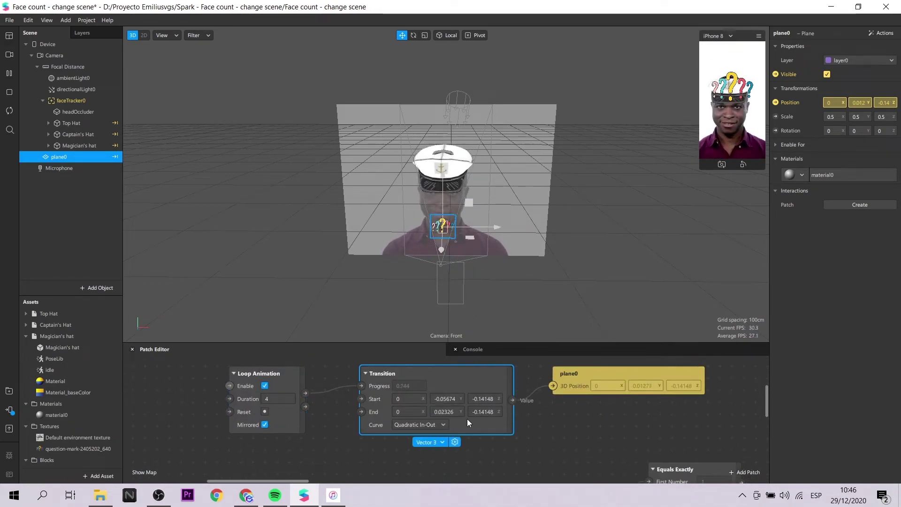
left_click_drag(444, 412, 449, 397)
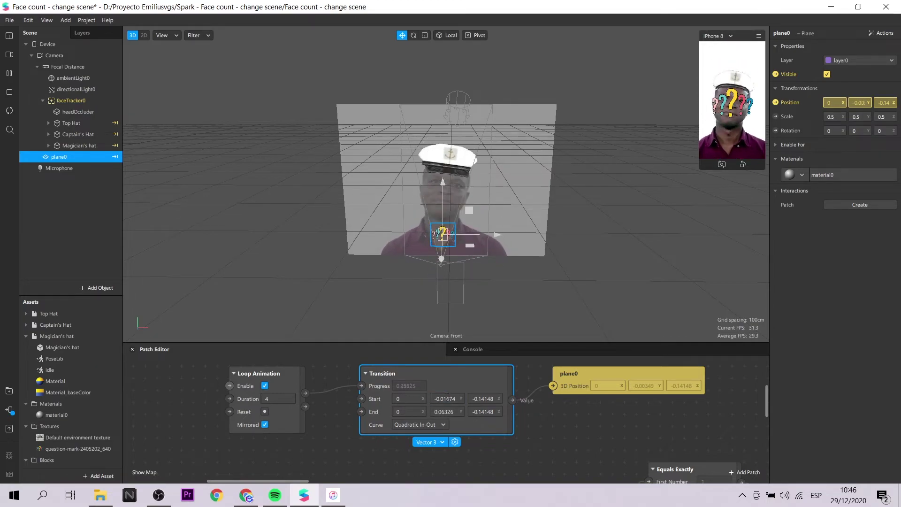
left_click(273, 399)
left_click(317, 449)
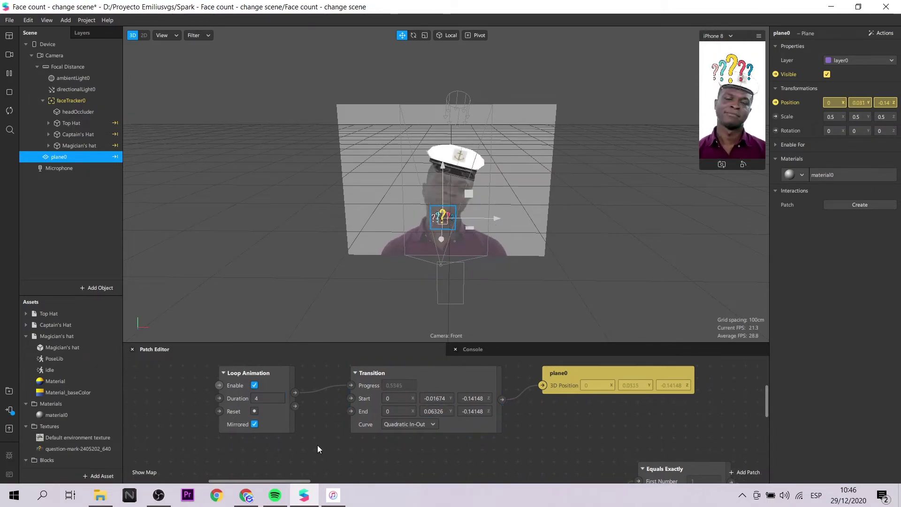
Wire the Equals patch's output to the plane's Visible input
scroll(346, 446, "down", 3)
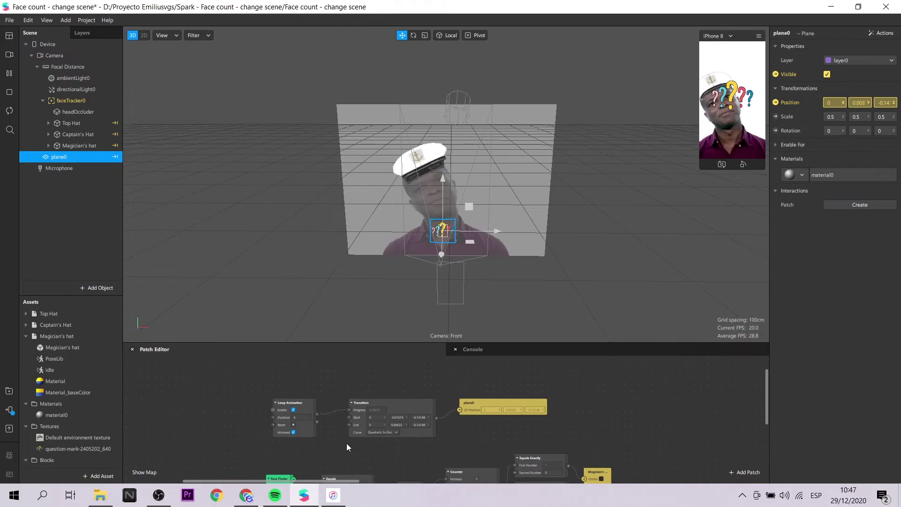
scroll(347, 443, "down", 3)
scroll(371, 432, "up", 2, "ctrl")
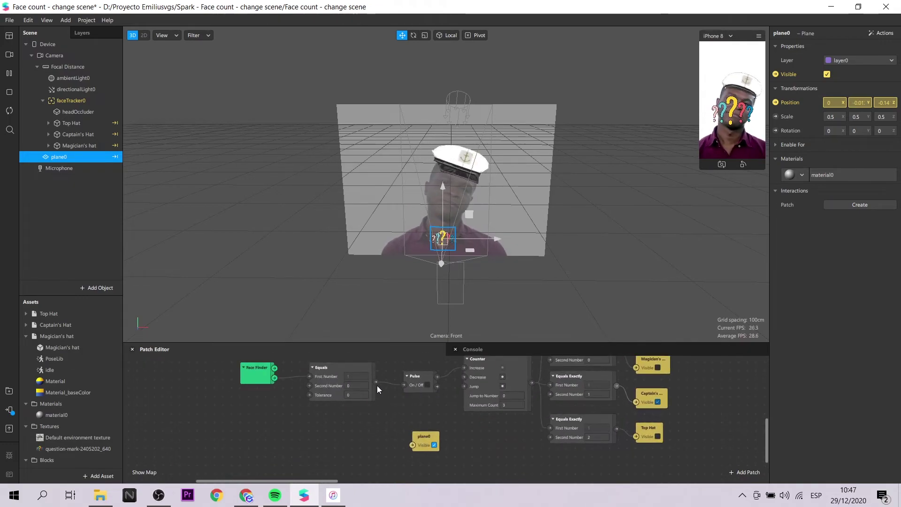
left_click_drag(377, 382, 411, 445)
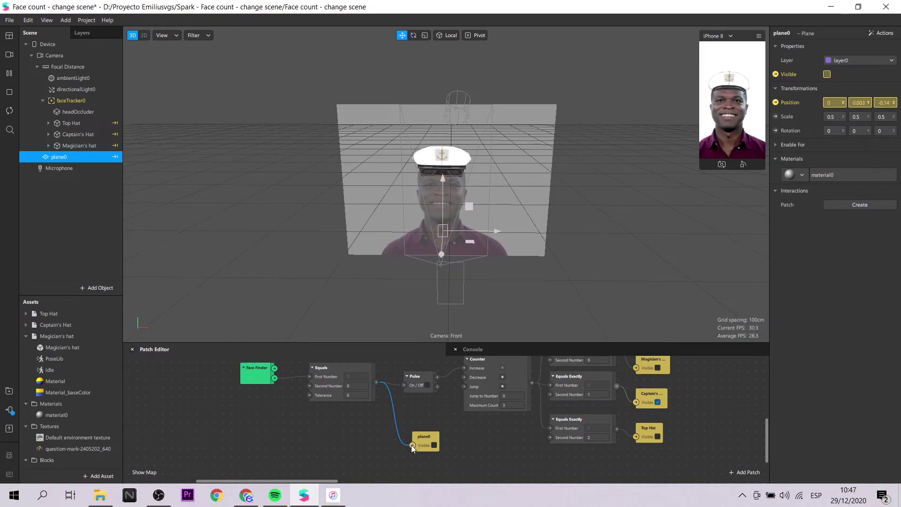
Open the options for sending the effect to a connected device for preview
left_click(9, 411)
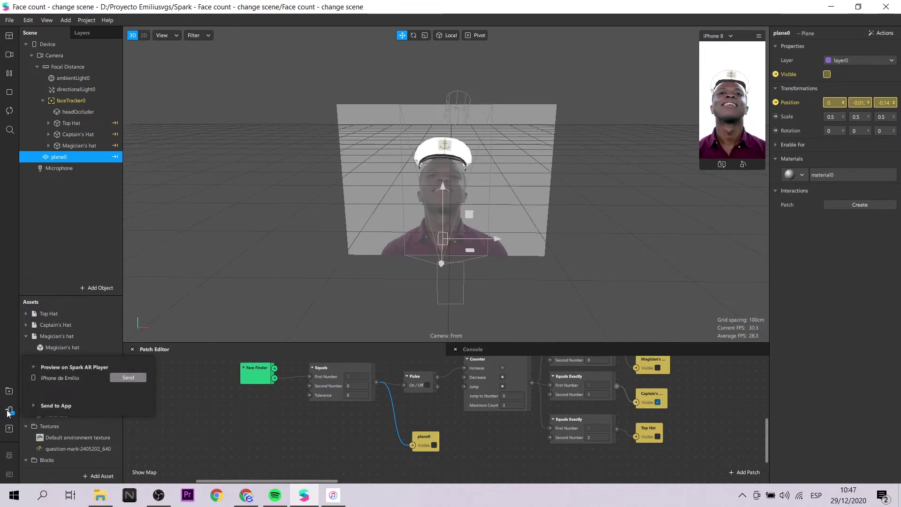